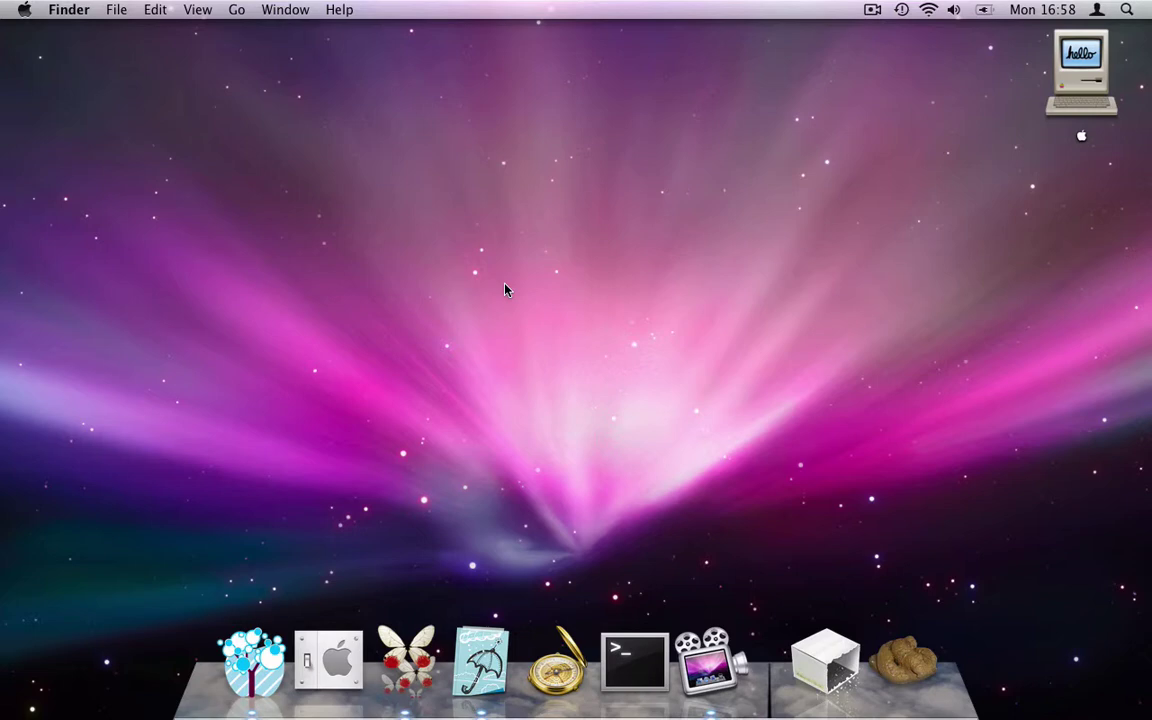
Step: Open the folder with the white box icon in the Dock to check its contents, and close its window
{"action": "left_click", "coordinate": [840, 650]}
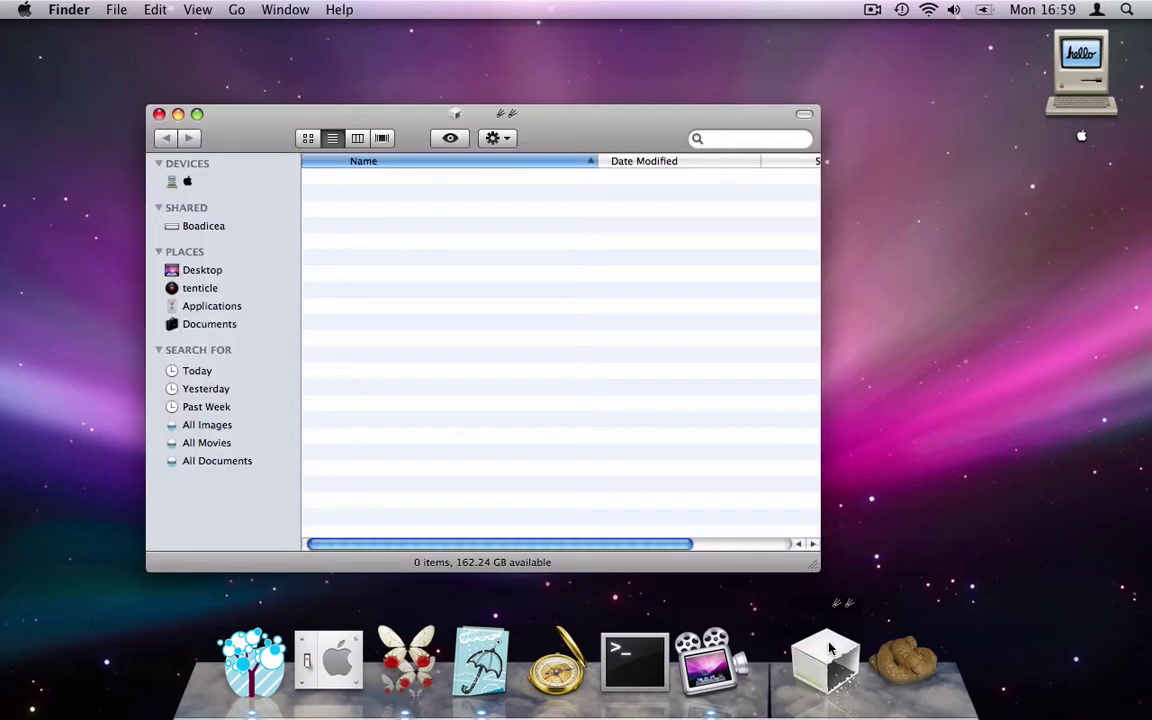
{"action": "left_click", "coordinate": [158, 115]}
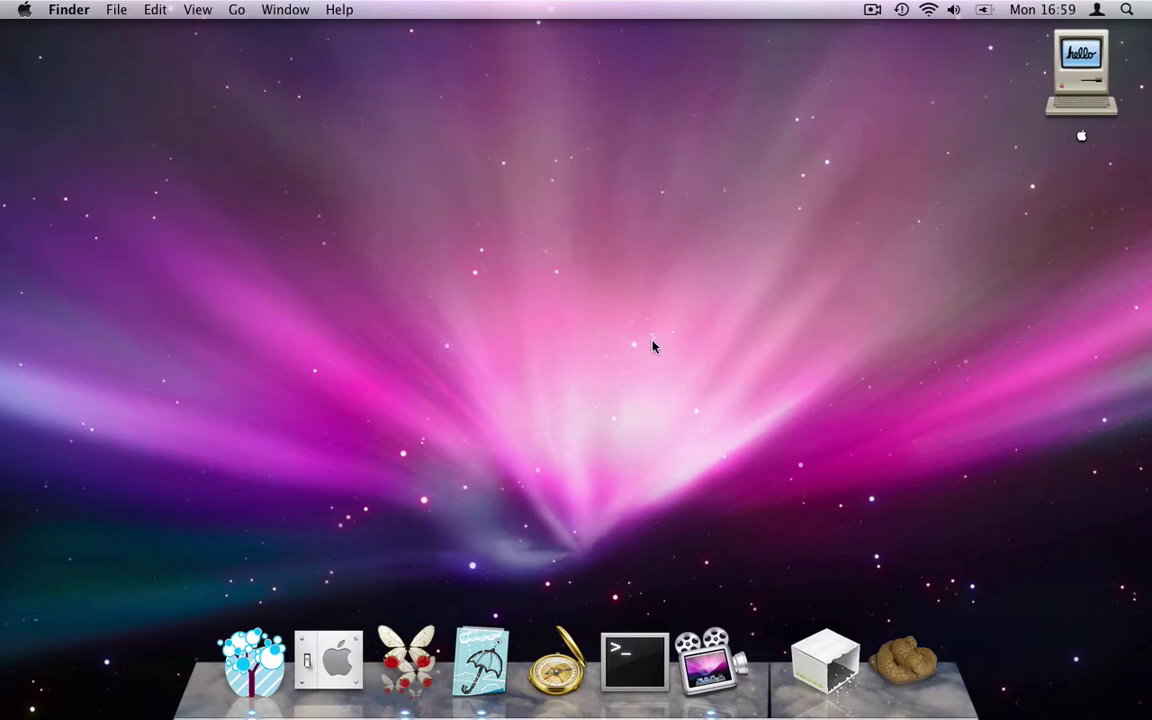
Step: Take a full-screen screenshot and preview the resulting Picture 1 file from the desktop with Quick Look
{"action": "key", "text": "super+shift+3"}
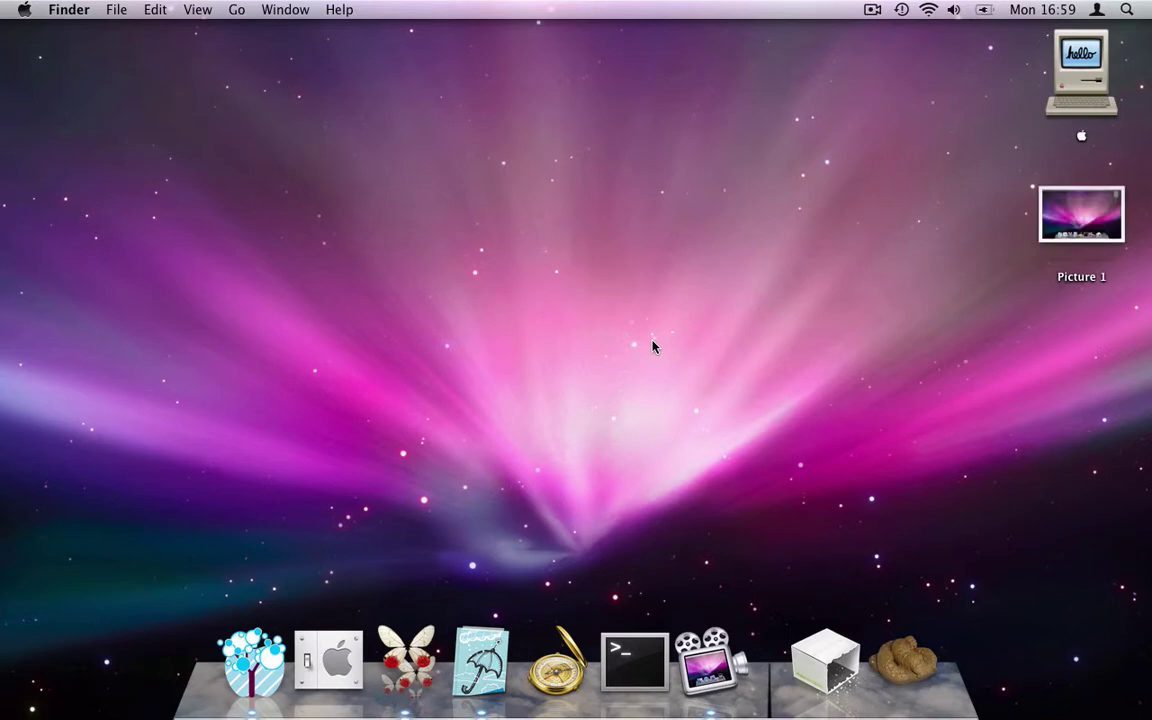
{"action": "left_click", "coordinate": [1081, 214]}
{"action": "key", "text": "space"}
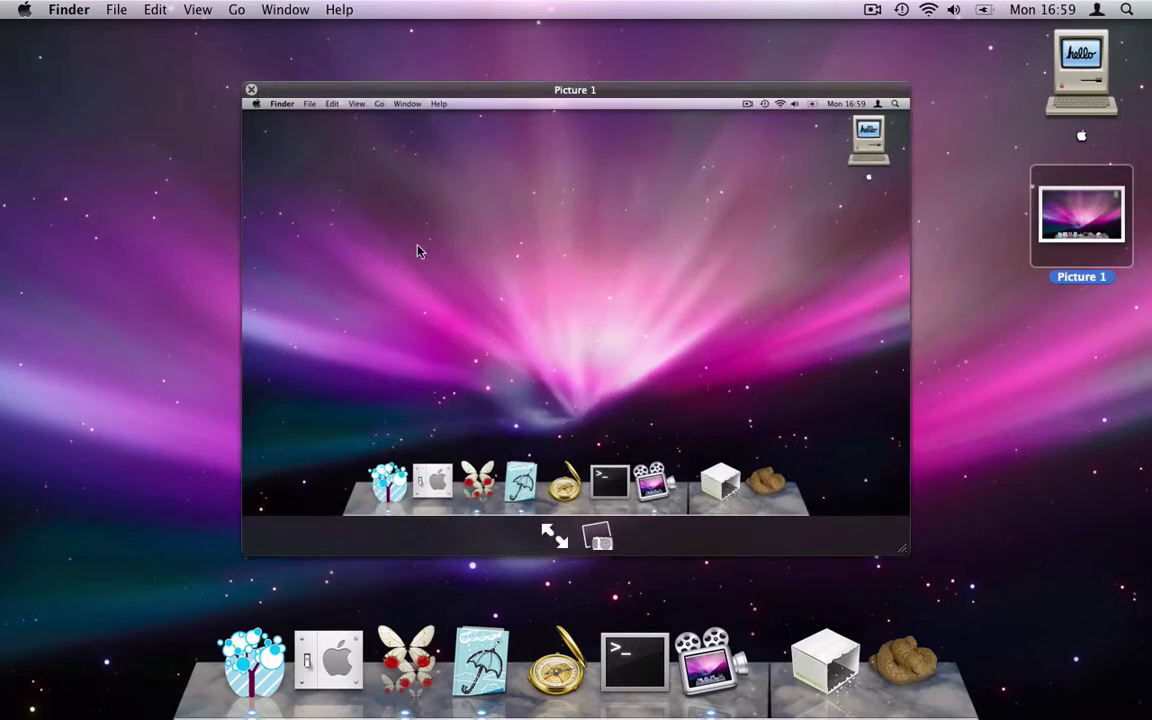
{"action": "key", "text": "space"}
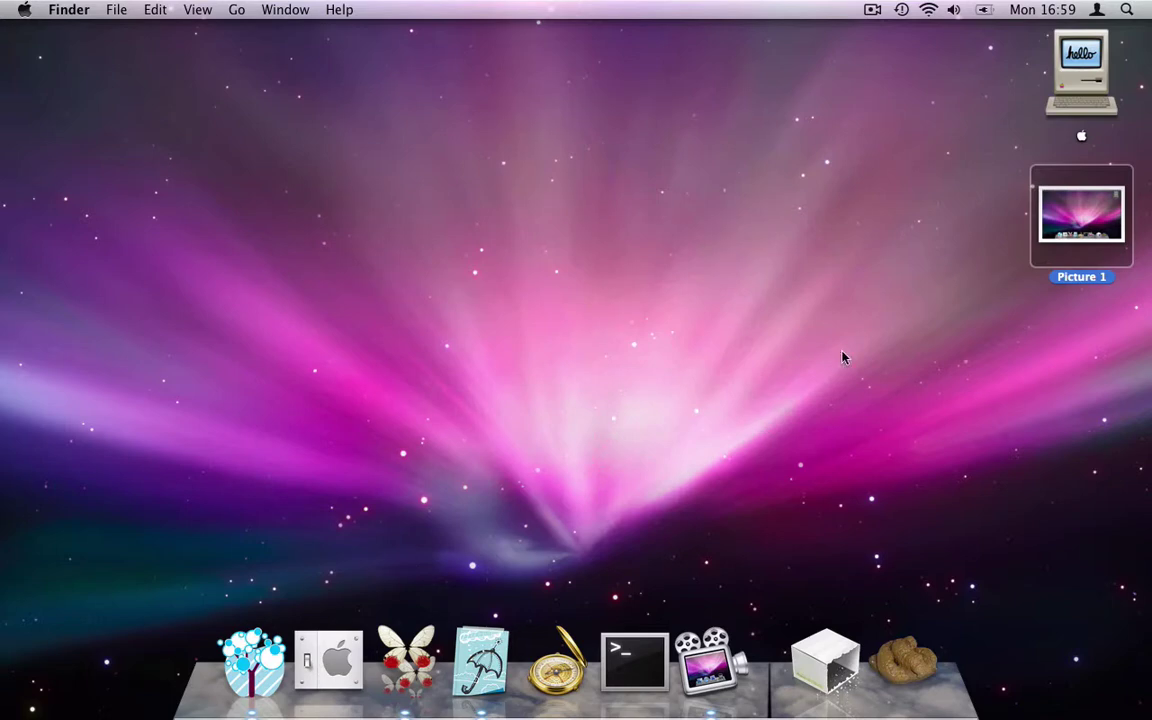
Step: Open Picture 1 in Preview and examine its file name, document type and other details in the Inspector
{"action": "key", "text": "super+o"}
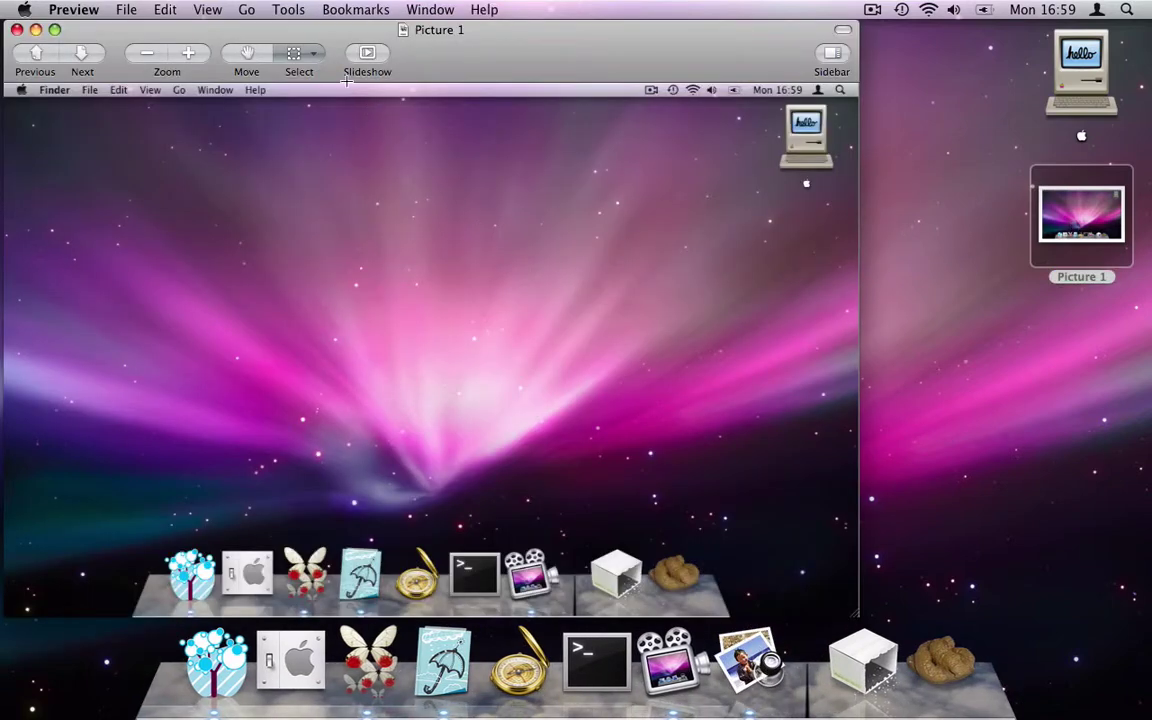
{"action": "left_click", "coordinate": [288, 9]}
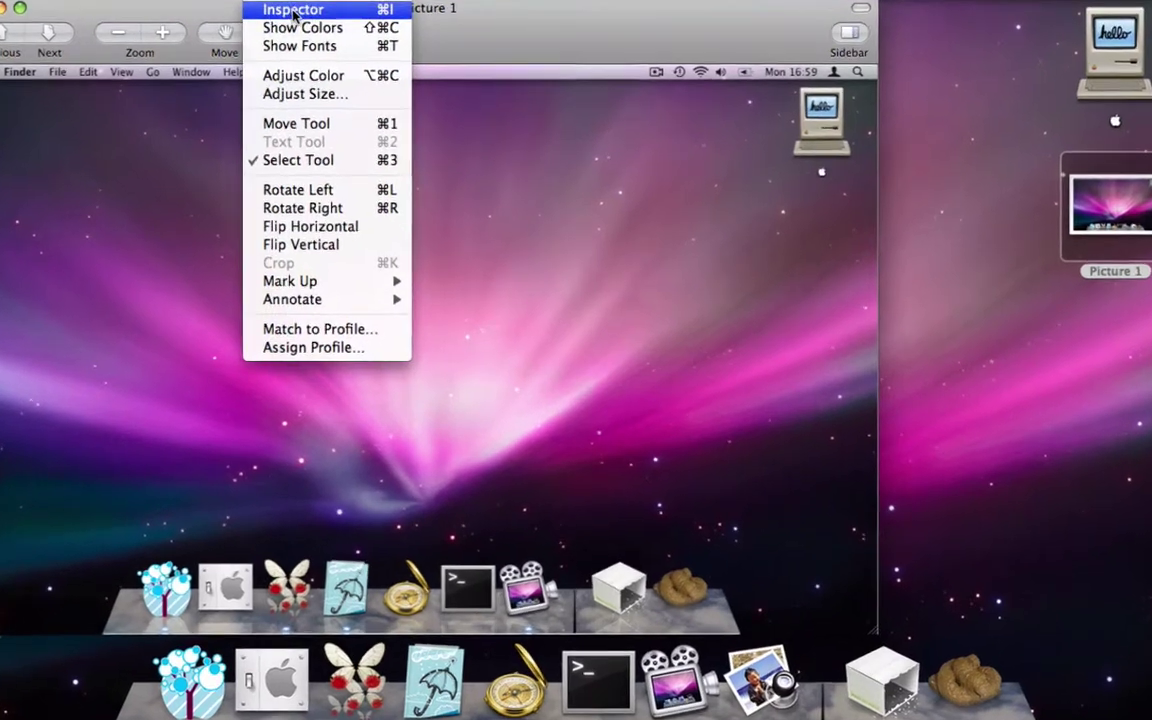
{"action": "left_click", "coordinate": [293, 10]}
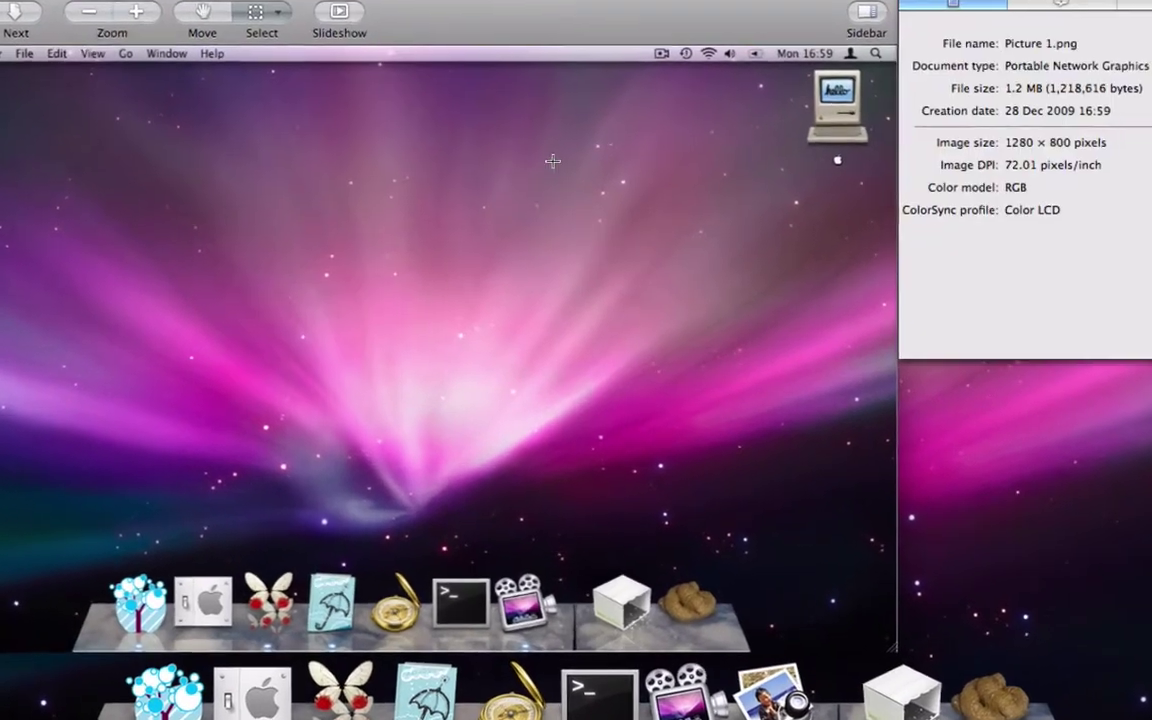
{"action": "left_click_drag", "start_coordinate": [1020, 1], "coordinate": [630, 103]}
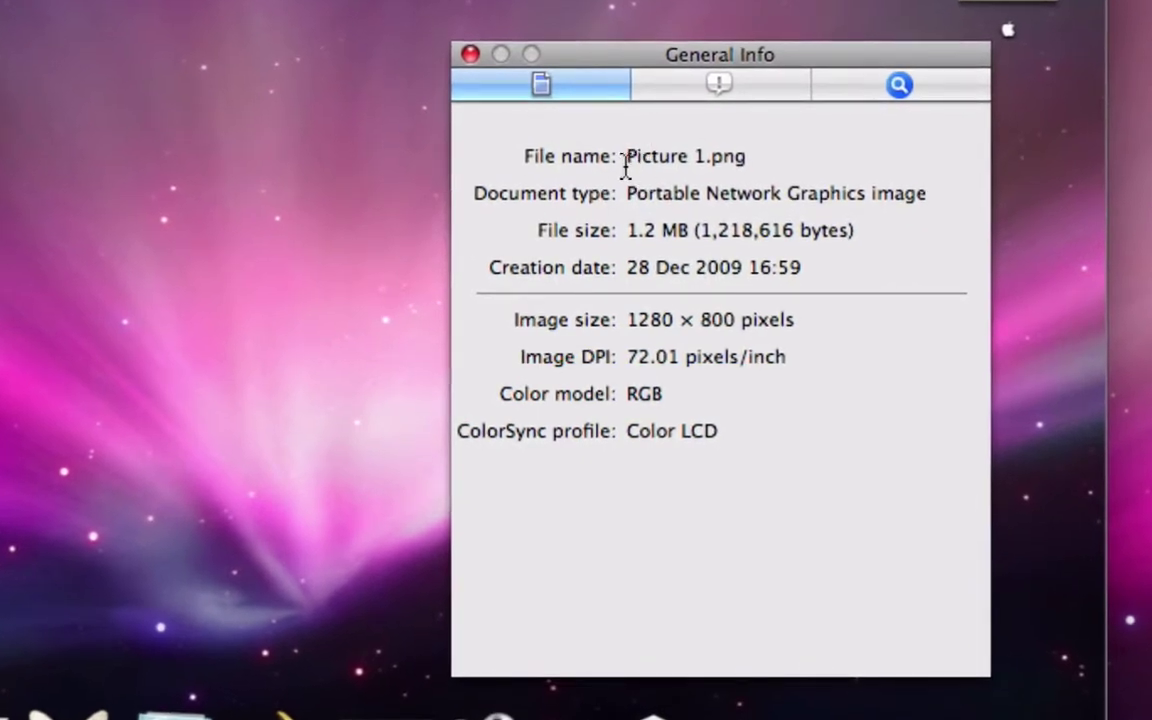
{"action": "left_click_drag", "start_coordinate": [700, 157], "coordinate": [617, 159]}
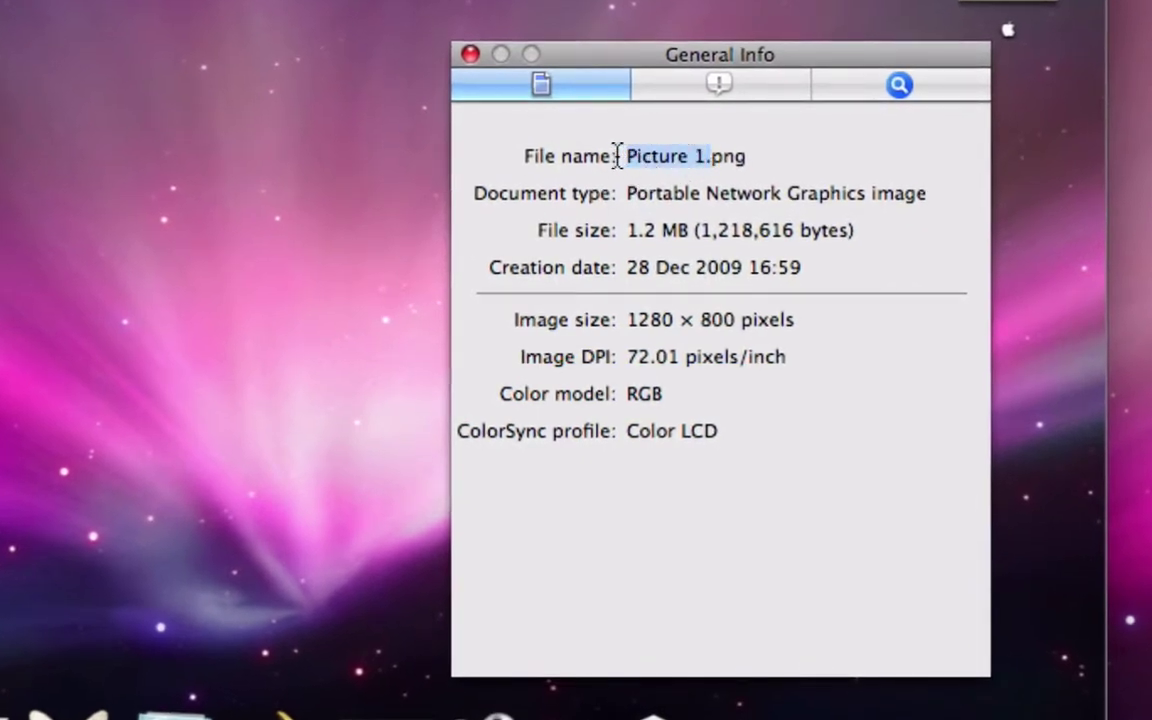
{"action": "left_click", "coordinate": [653, 195]}
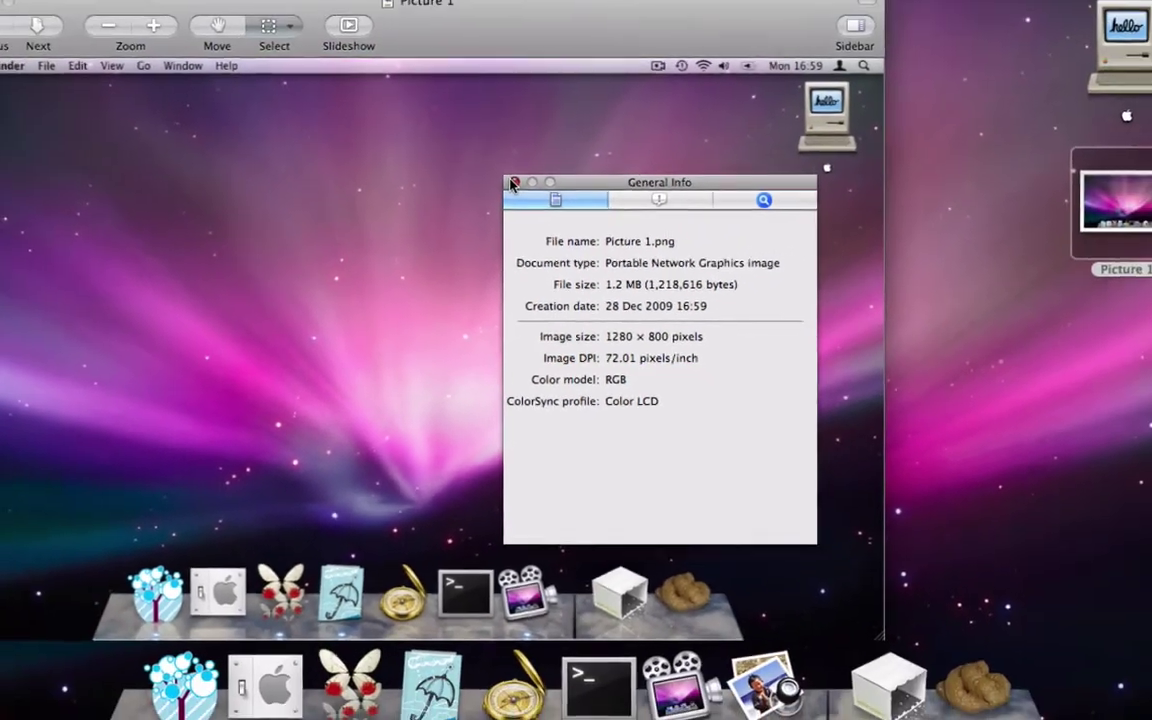
Step: Close the Inspector and the image window, and move Picture 1 from the desktop to the Trash
{"action": "left_click", "coordinate": [512, 183]}
{"action": "key", "text": "super+w"}
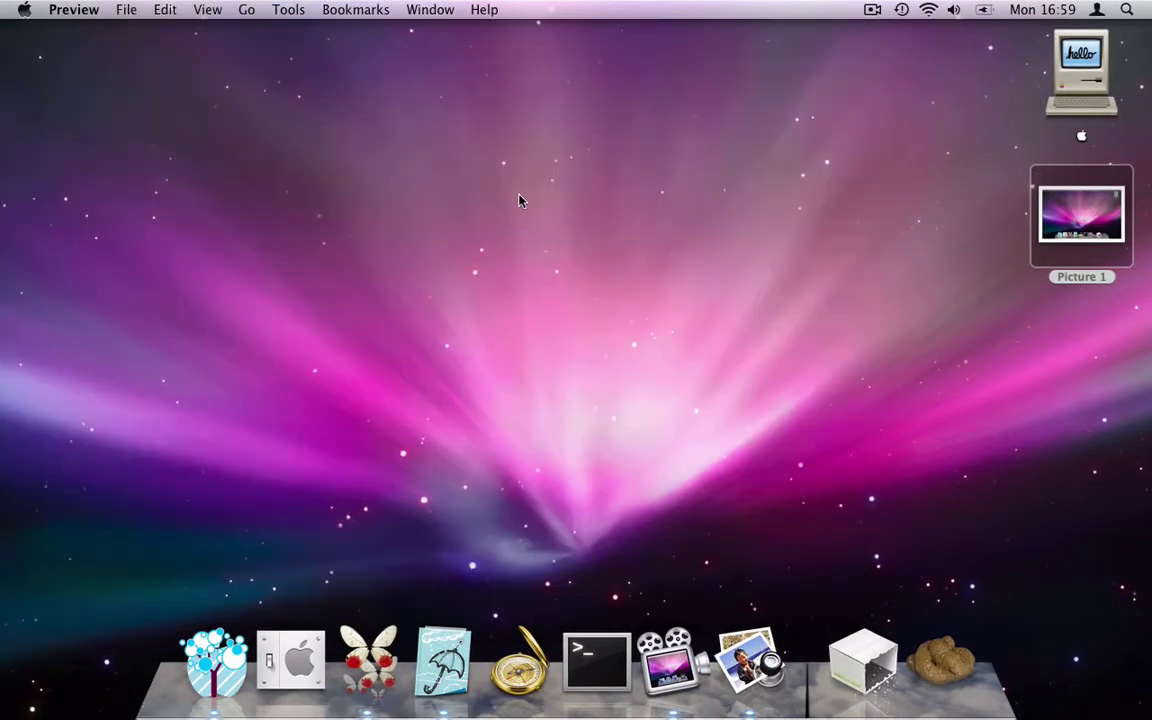
{"action": "left_click", "coordinate": [1008, 221]}
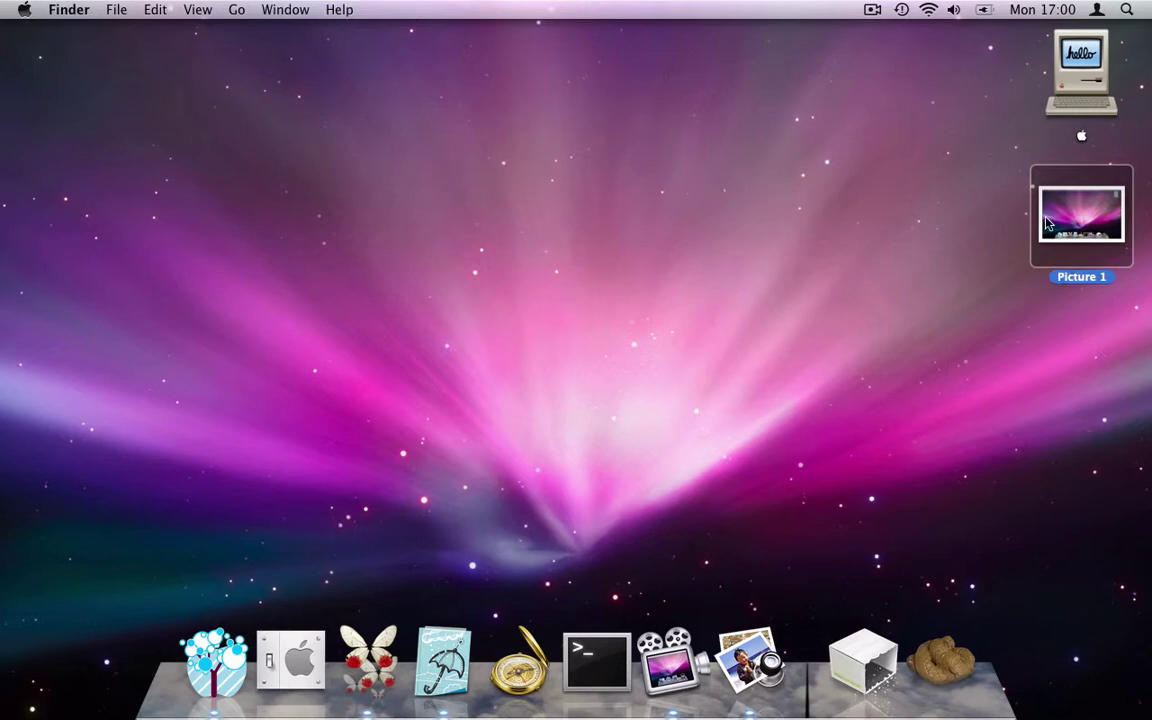
{"action": "key", "text": "super+BackSpace"}
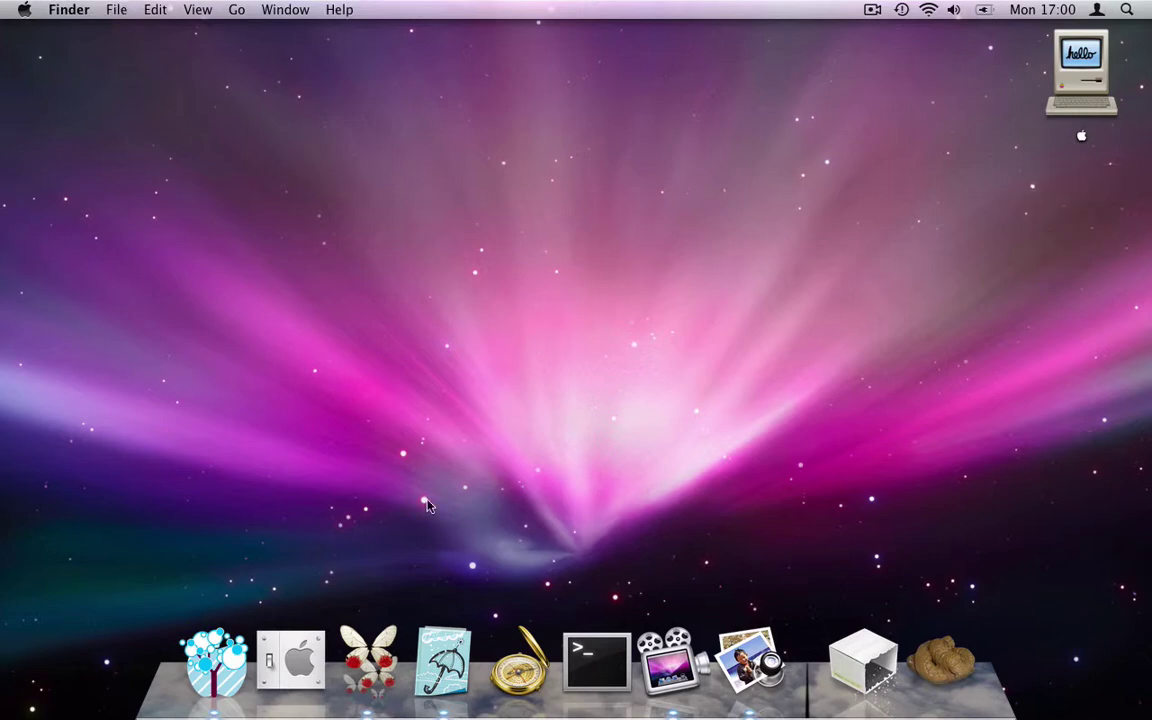
Step: Switch to Firefox and search Google for 11244
{"action": "left_click", "coordinate": [368, 648]}
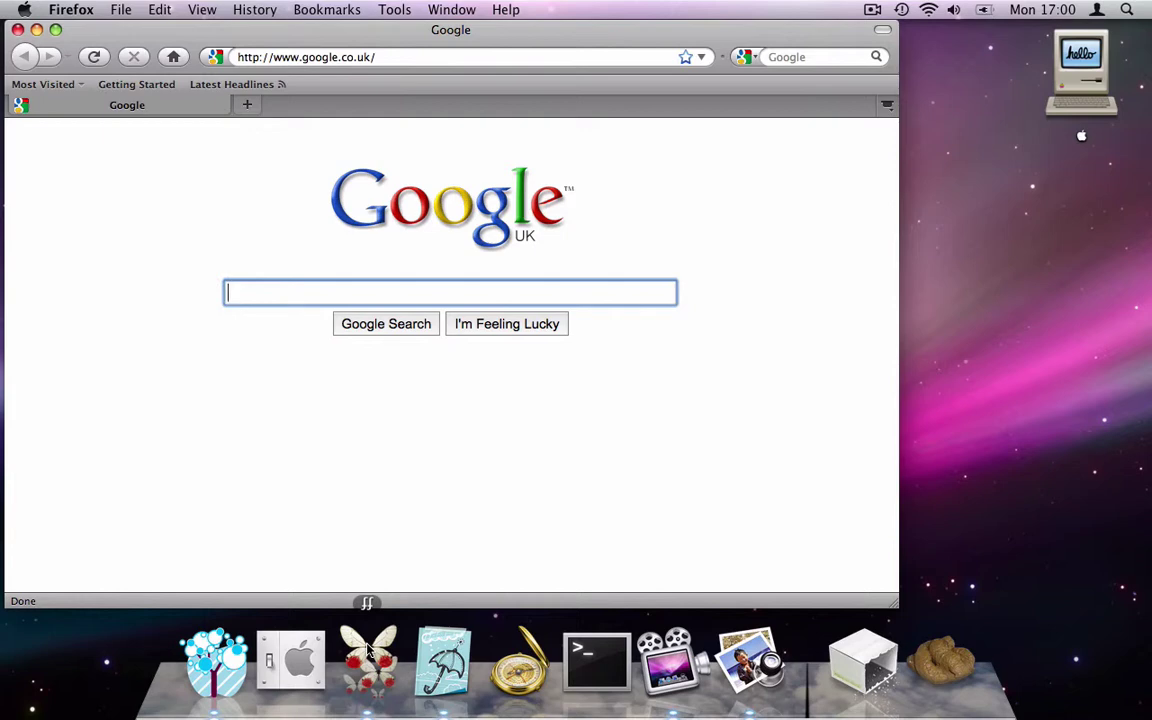
{"action": "type", "text": "112"}
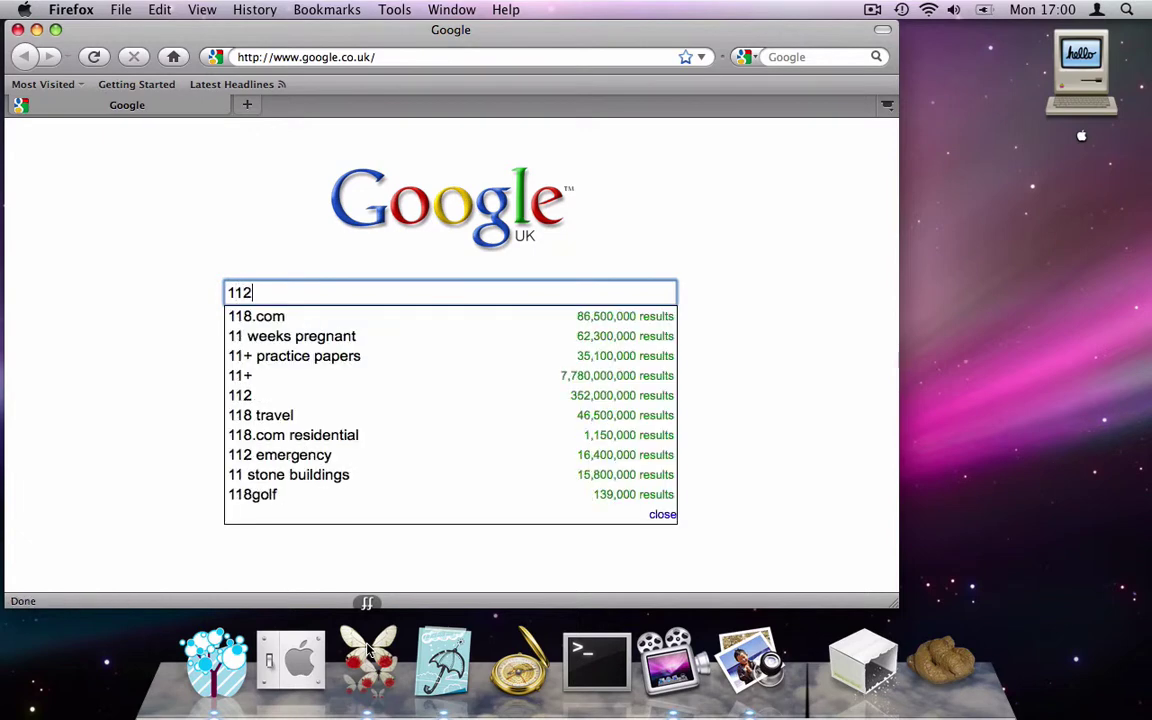
{"action": "type", "text": "44"}
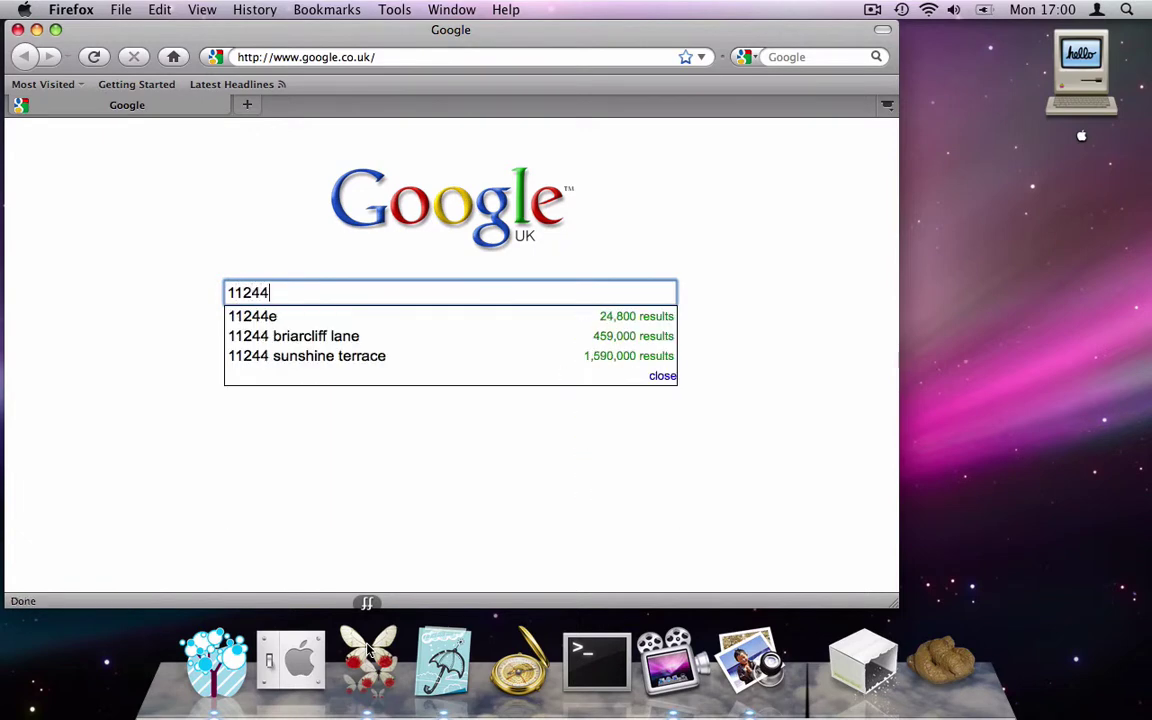
{"action": "key", "text": "Return"}
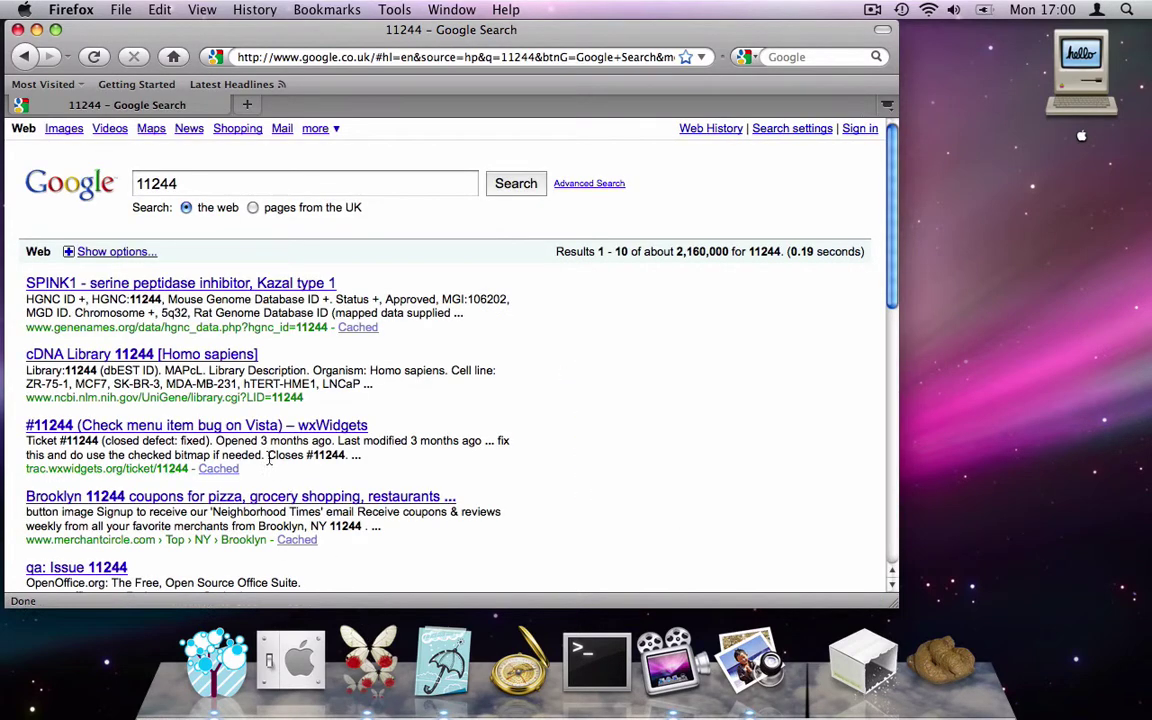
Step: Show the image results for 11244 and open the source page of the "11244 - Sweet" image without Google's frame
{"action": "left_click", "coordinate": [52, 128]}
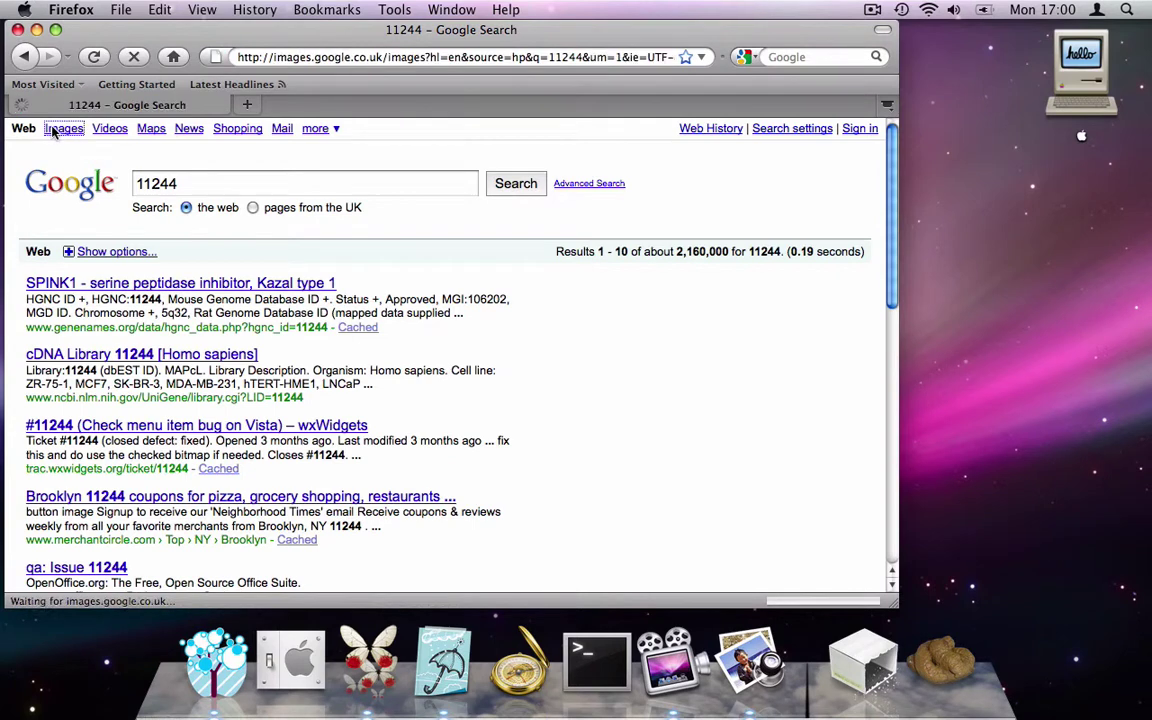
{"action": "scroll", "coordinate": [324, 260], "scroll_direction": "down", "scroll_amount": 1}
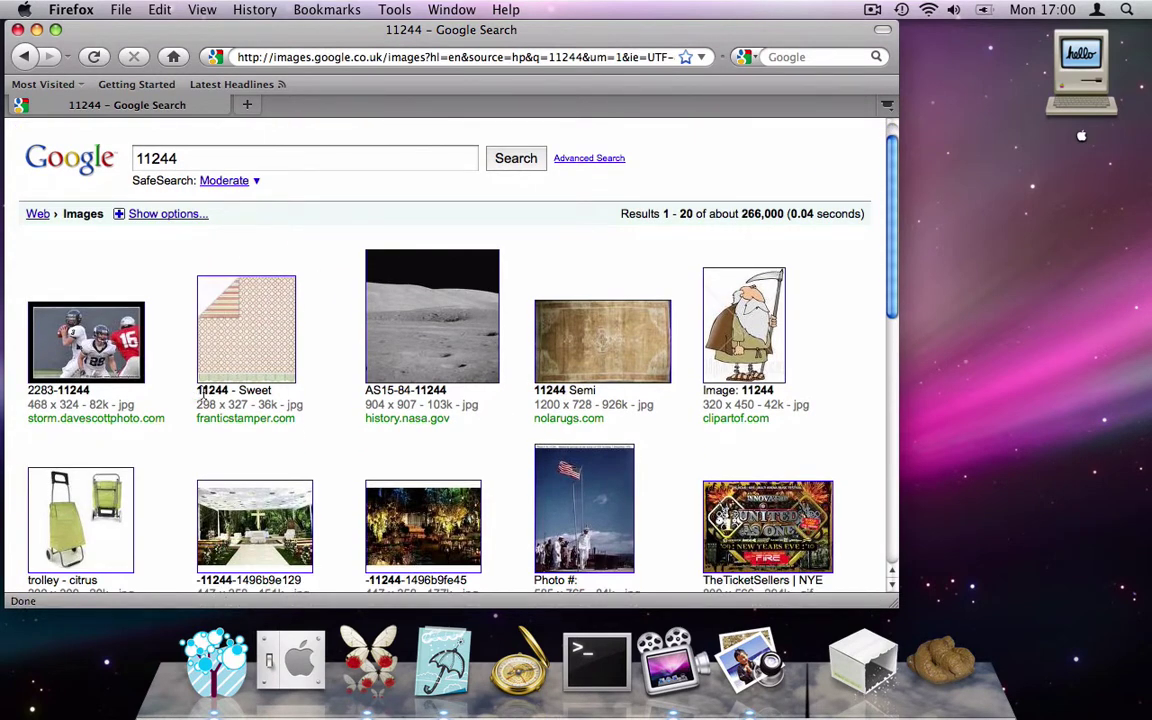
{"action": "left_click", "coordinate": [249, 291]}
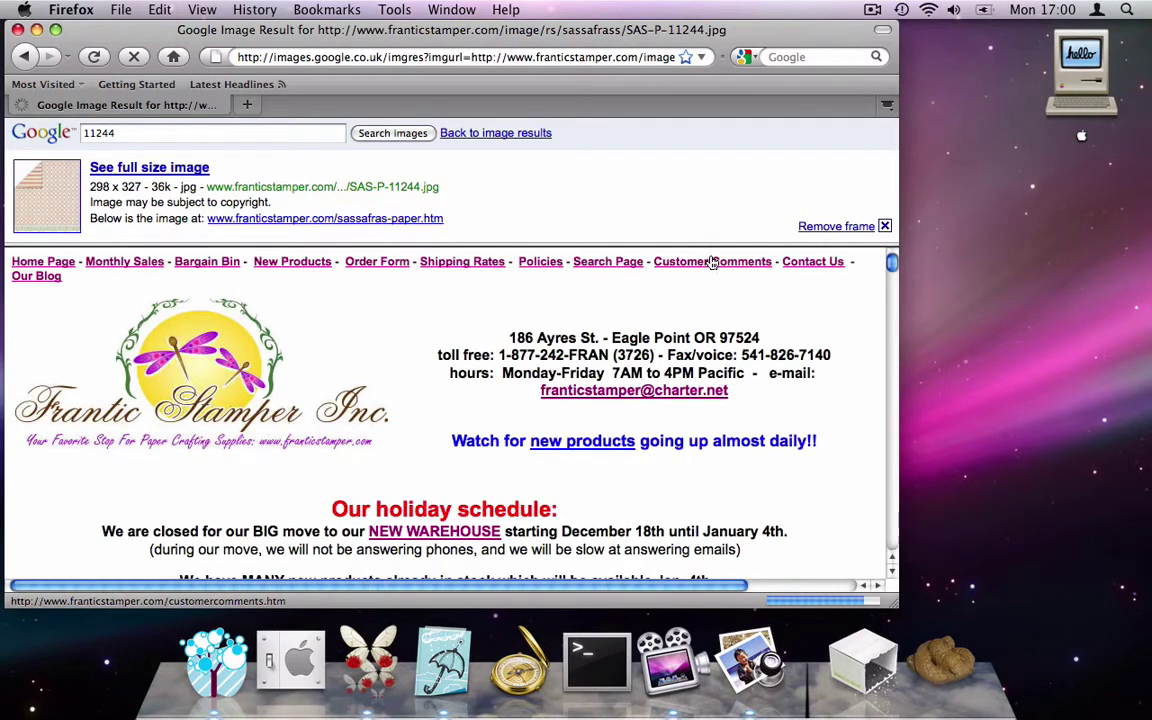
{"action": "left_click", "coordinate": [808, 228]}
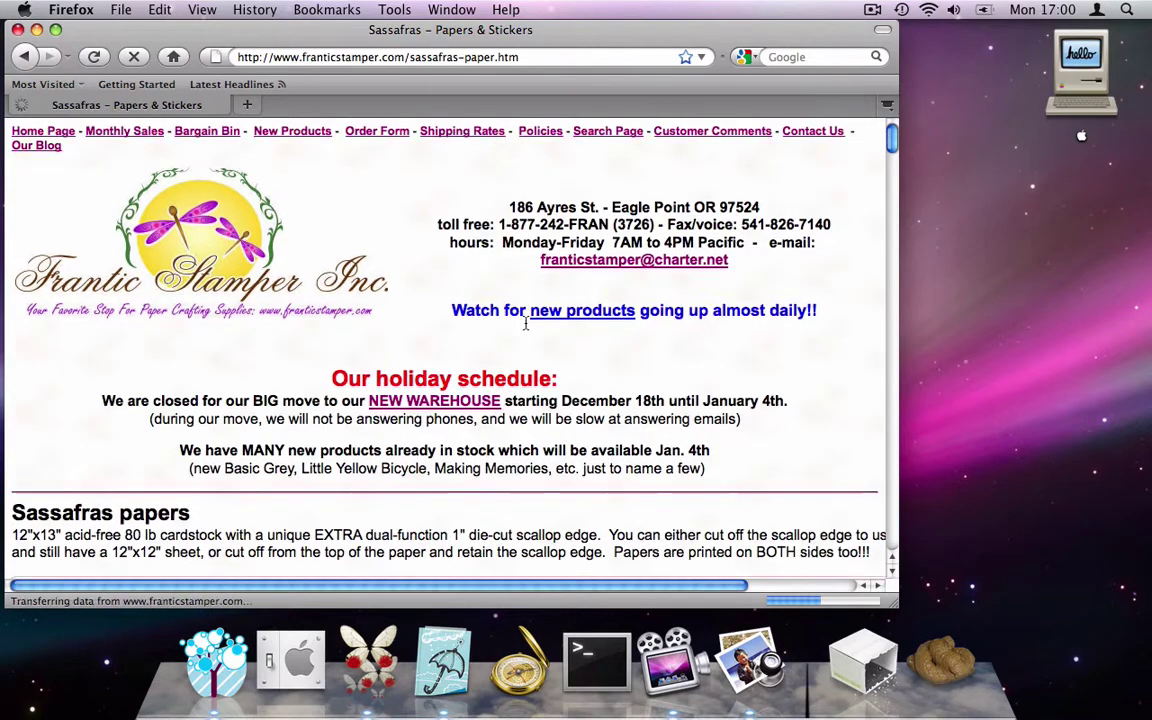
Step: Browse the Sassafras paper listings on the page for a pattern image and its product code
{"action": "scroll", "coordinate": [527, 322], "scroll_direction": "down", "scroll_amount": 3}
{"action": "scroll", "coordinate": [527, 325], "scroll_direction": "down", "scroll_amount": 4}
{"action": "scroll", "coordinate": [527, 325], "scroll_direction": "down", "scroll_amount": 8}
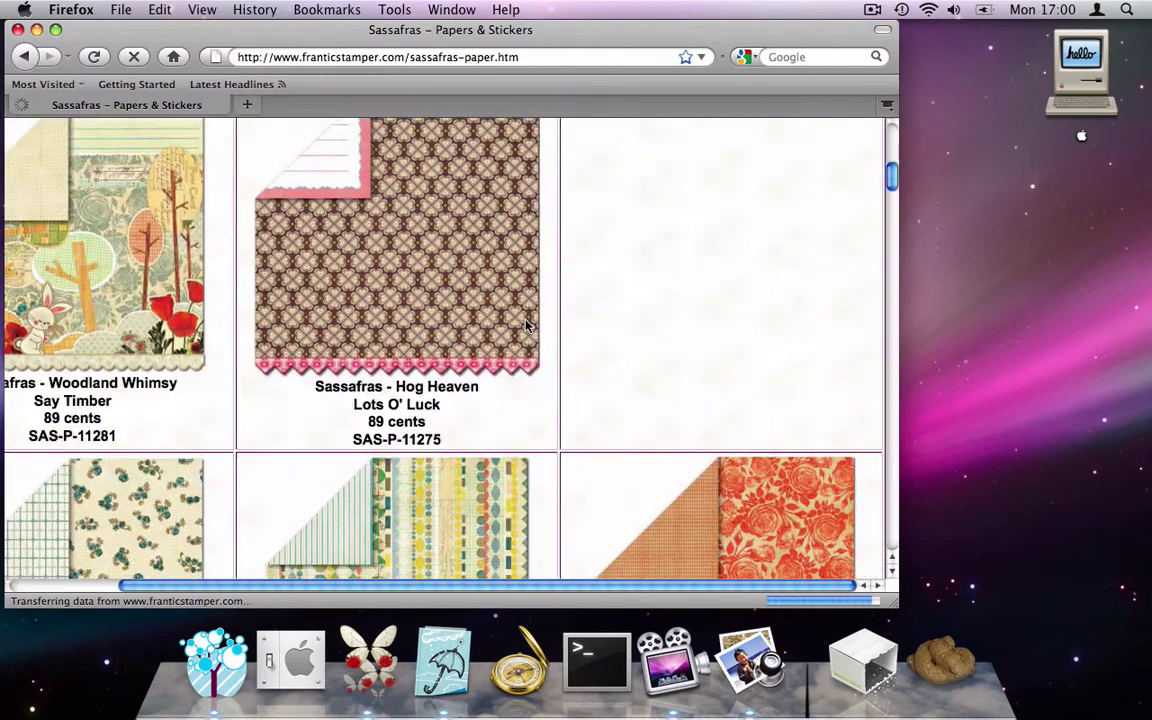
{"action": "scroll", "coordinate": [527, 325], "scroll_direction": "down", "scroll_amount": 5}
{"action": "scroll", "coordinate": [527, 325], "scroll_direction": "up", "scroll_amount": 10}
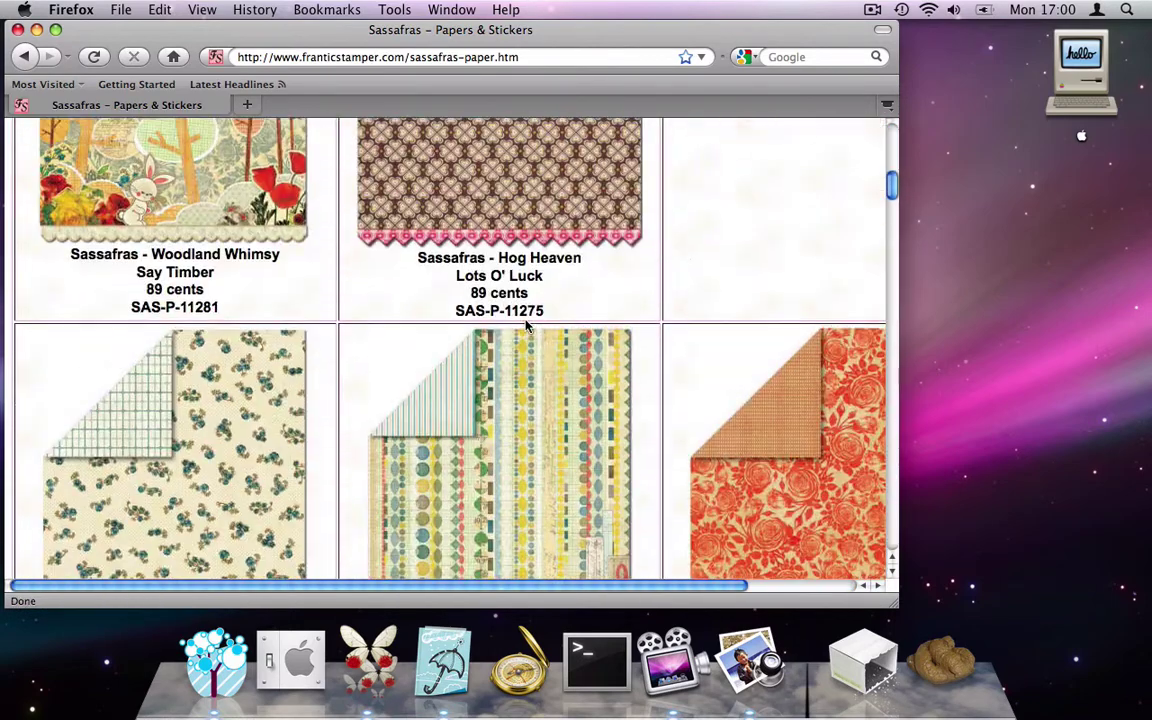
{"action": "scroll", "coordinate": [527, 325], "scroll_direction": "up", "scroll_amount": 4}
{"action": "scroll", "coordinate": [527, 325], "scroll_direction": "right", "scroll_amount": 2}
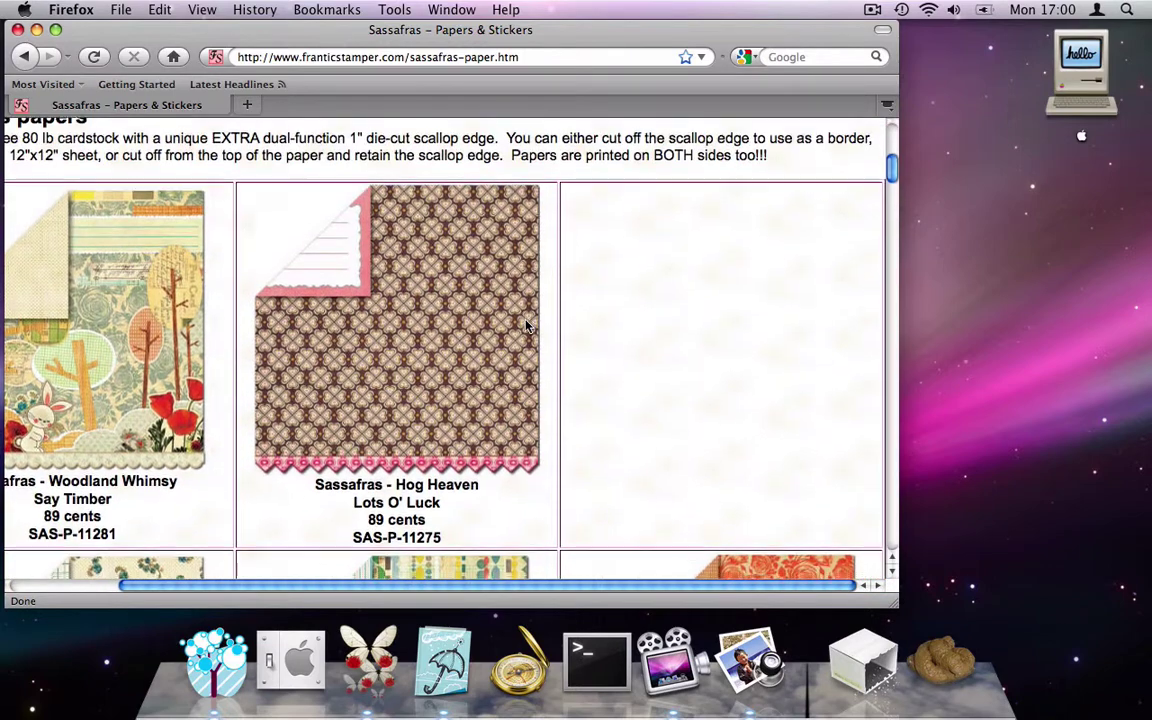
{"action": "scroll", "coordinate": [527, 325], "scroll_direction": "down", "scroll_amount": 3}
{"action": "scroll", "coordinate": [527, 325], "scroll_direction": "down", "scroll_amount": 4}
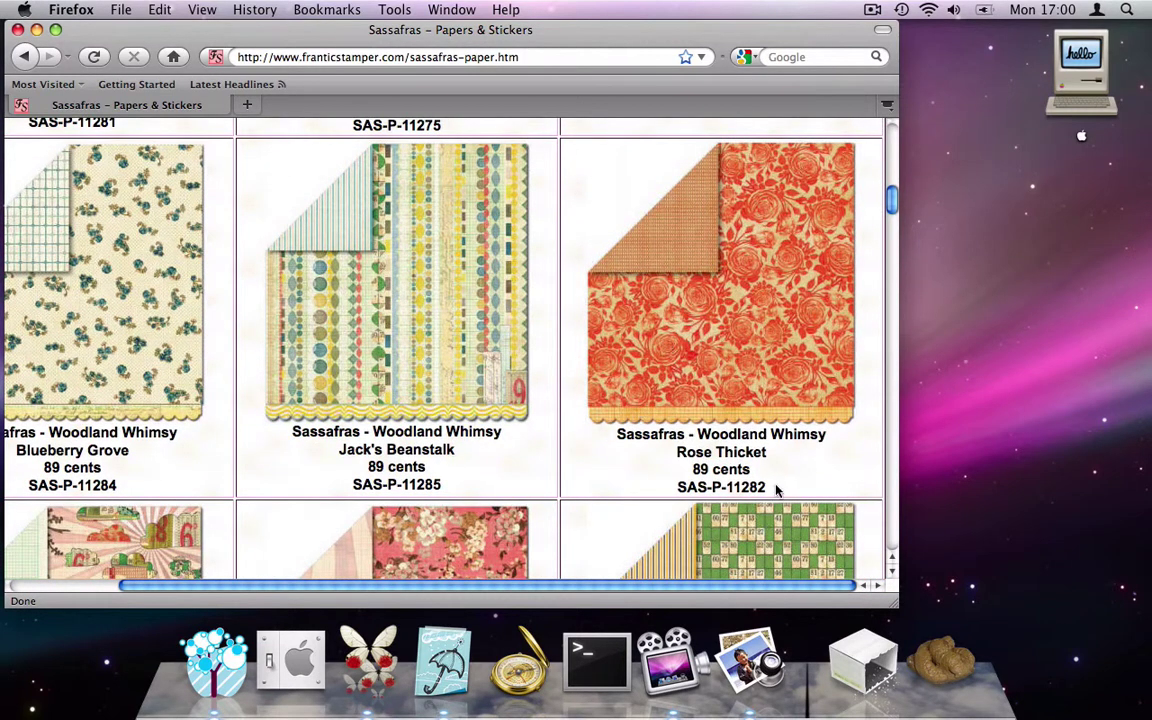
Step: Save the Rose Thicket paper image as SAS-P-11282.jpg in JPEG Picture format and close the Downloads window
{"action": "left_click_drag", "start_coordinate": [776, 489], "coordinate": [604, 436]}
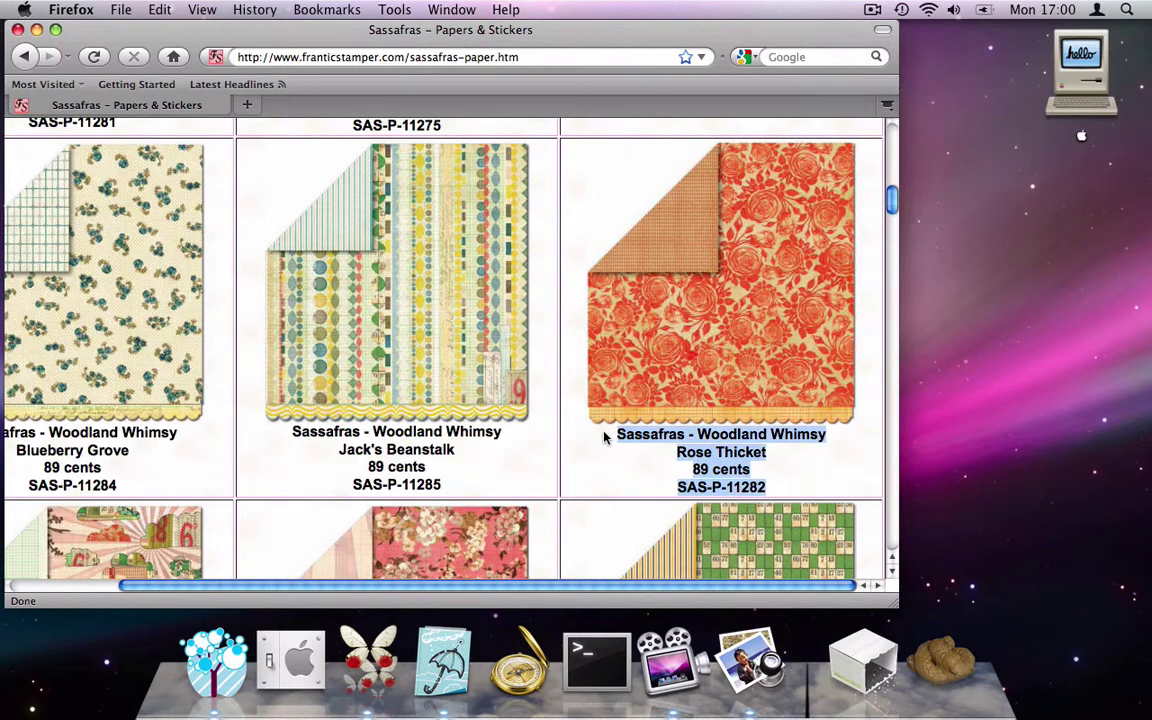
{"action": "right_click", "coordinate": [700, 364]}
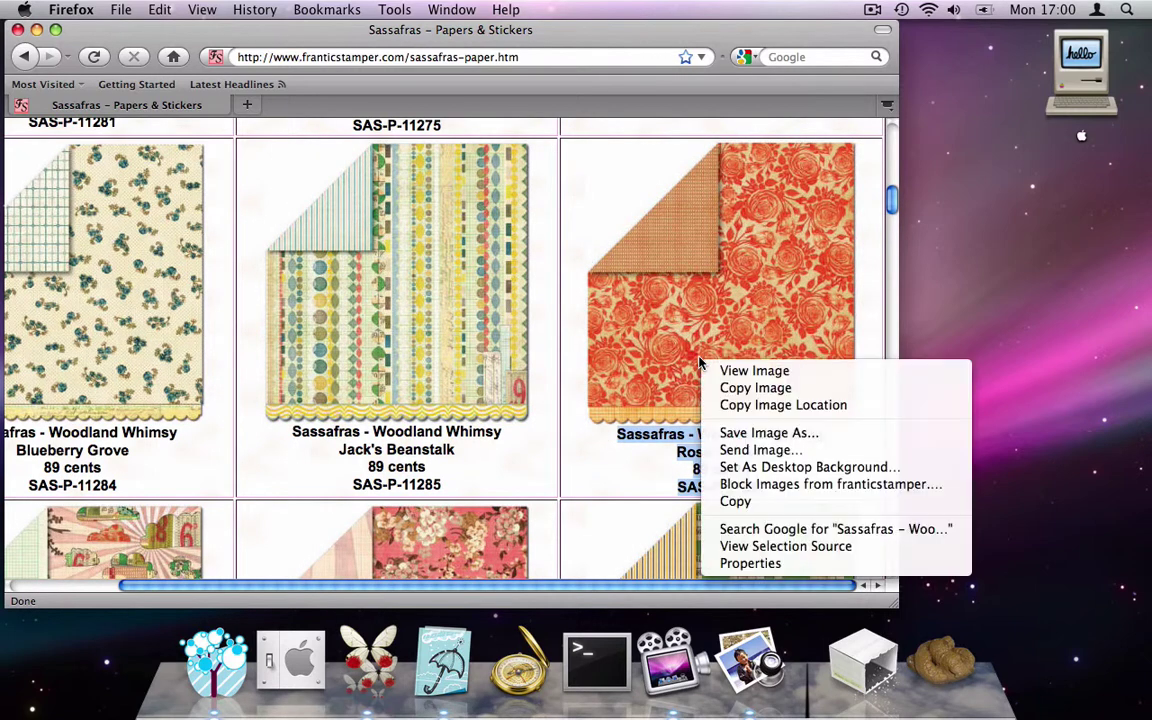
{"action": "left_click", "coordinate": [740, 433]}
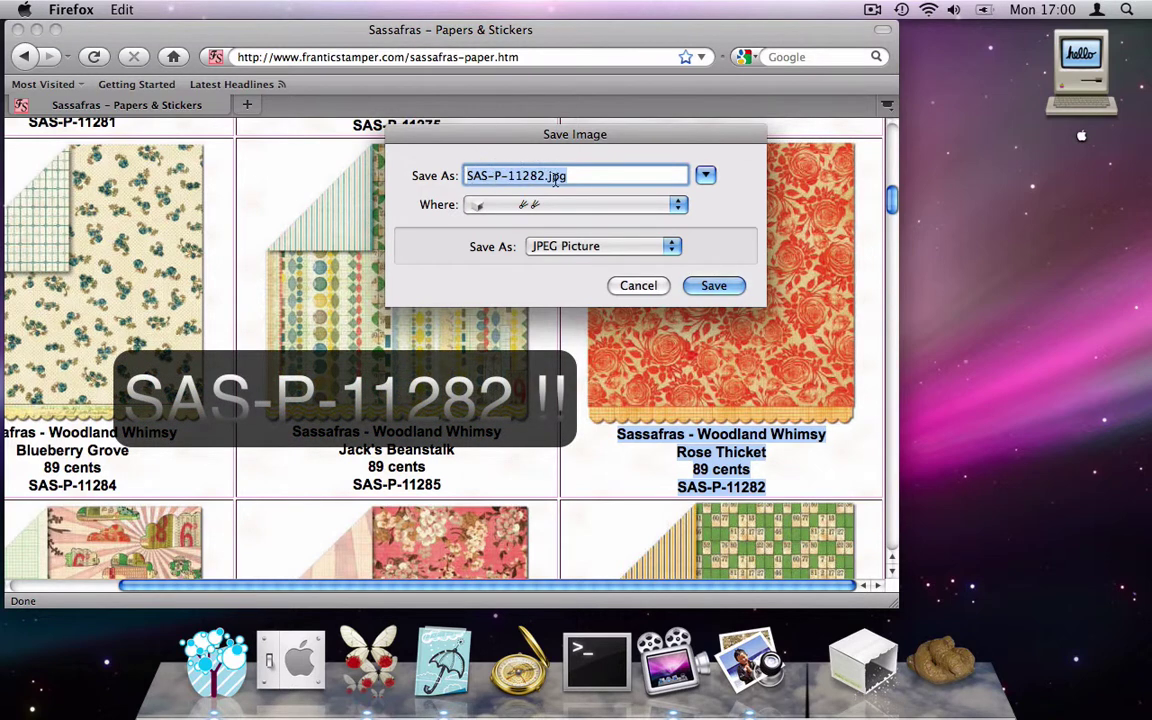
{"action": "left_click", "coordinate": [706, 288]}
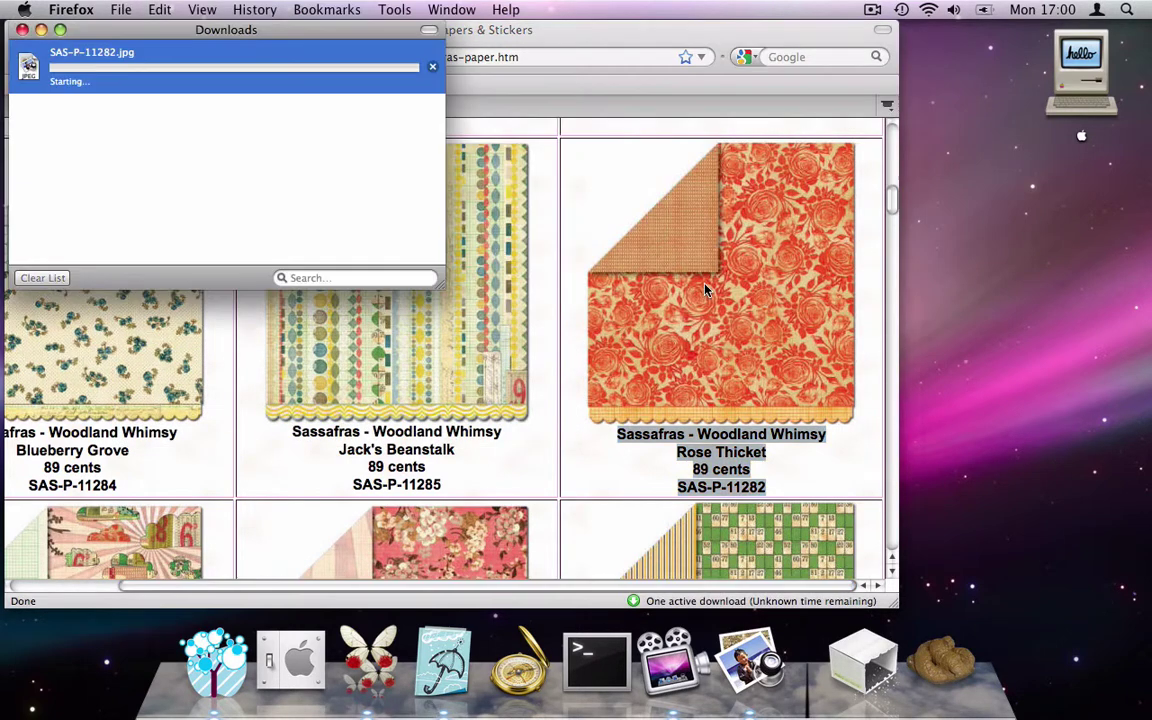
{"action": "left_click", "coordinate": [22, 29]}
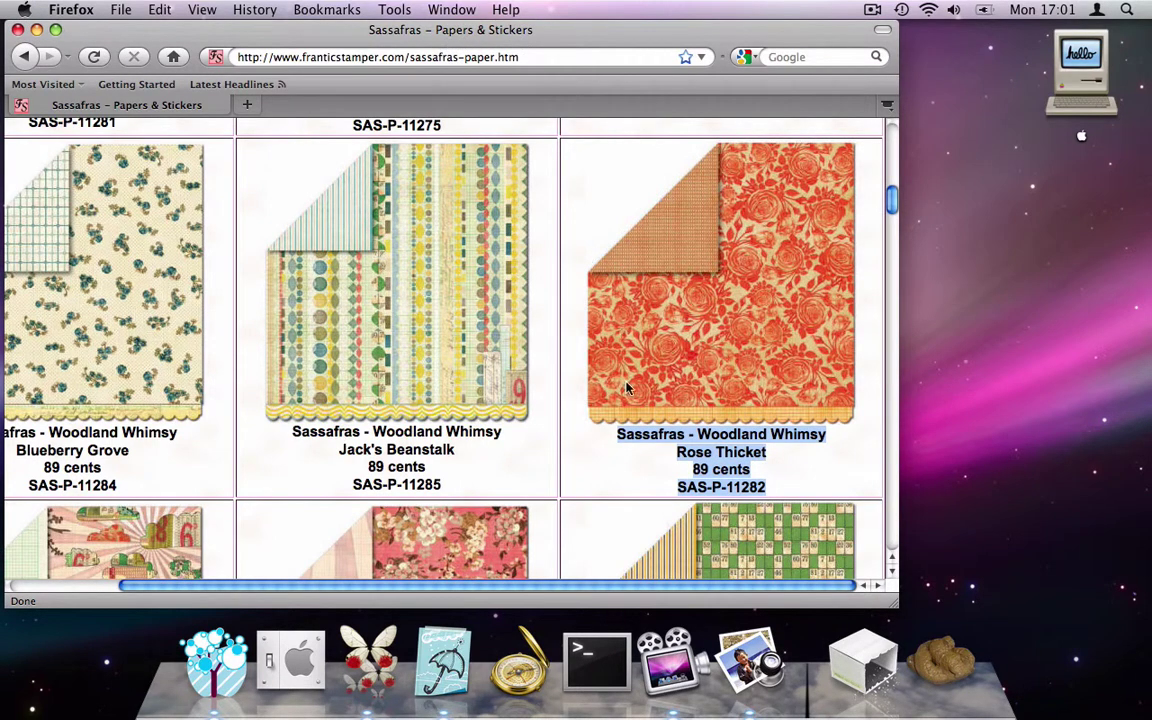
{"action": "left_click", "coordinate": [570, 418]}
{"action": "scroll", "coordinate": [677, 400], "scroll_direction": "down", "scroll_amount": 1}
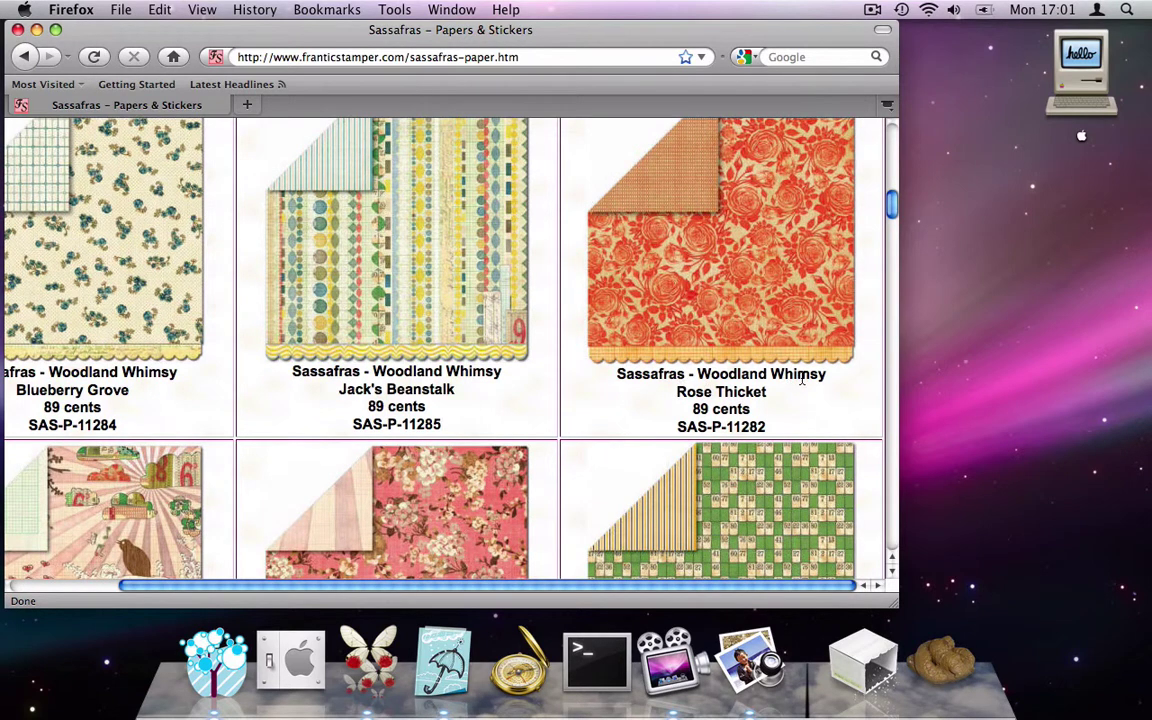
{"action": "triple_click", "coordinate": [707, 392]}
{"action": "left_click", "coordinate": [720, 392]}
{"action": "double_click", "coordinate": [718, 392]}
{"action": "left_click", "coordinate": [725, 391]}
Step: Search the Mac with Spotlight for "rose"
{"action": "key", "text": "super+space"}
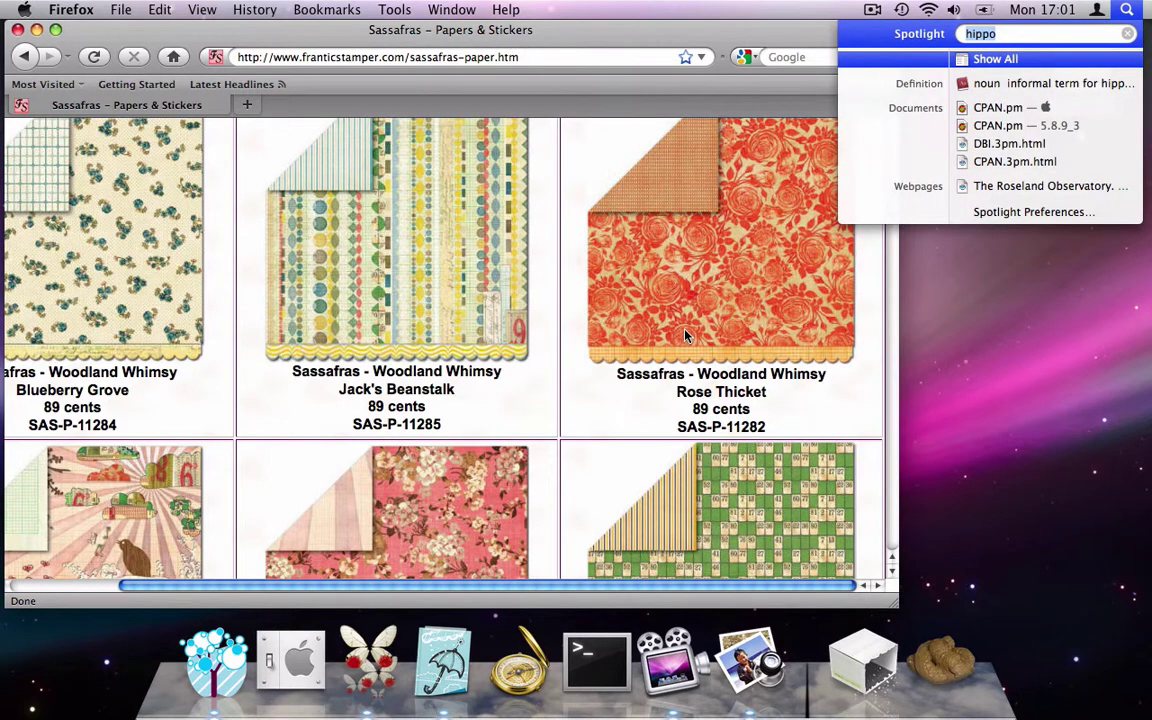
{"action": "type", "text": "roe"}
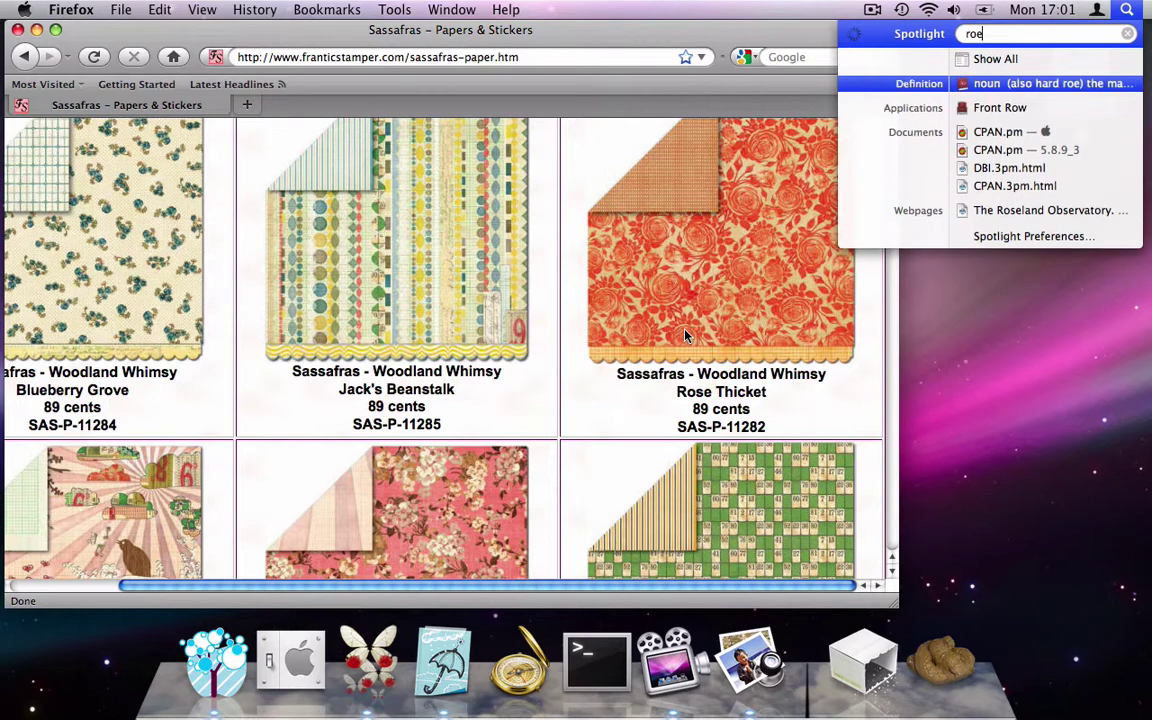
{"action": "key", "text": "BackSpace"}
{"action": "type", "text": "se"}
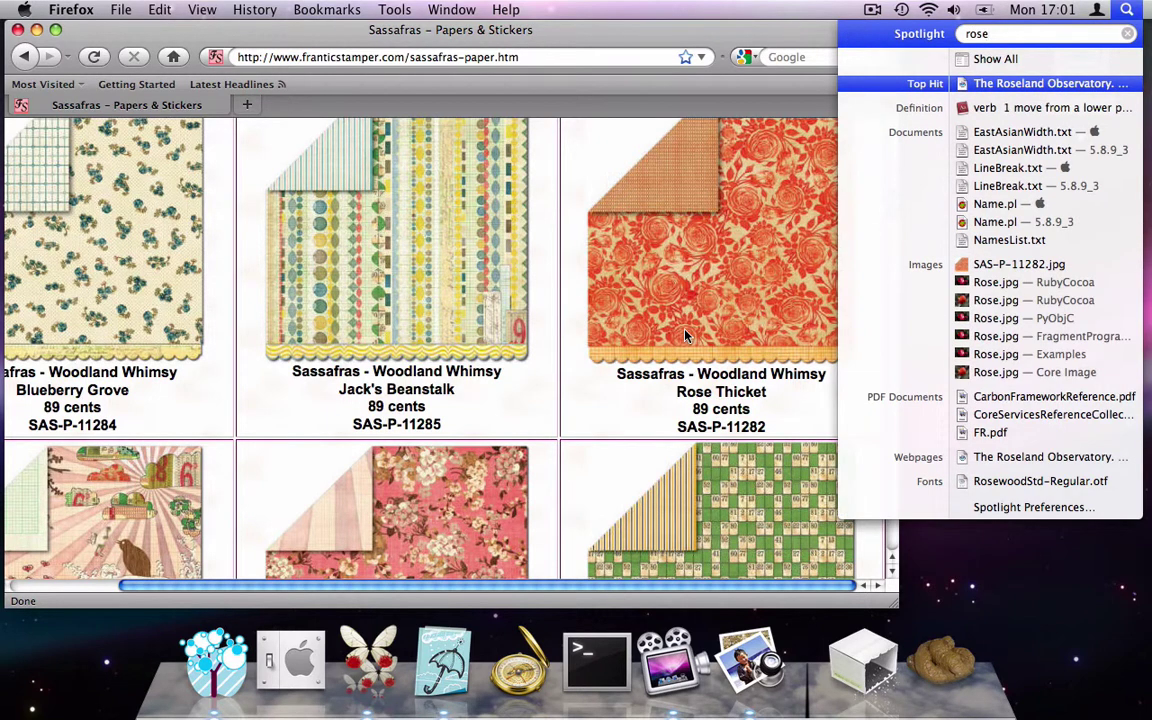
Step: Narrow the Spotlight search to "rose paper" and open the SAS-P-11282.jpg image in Preview
{"action": "type", "text": " paper"}
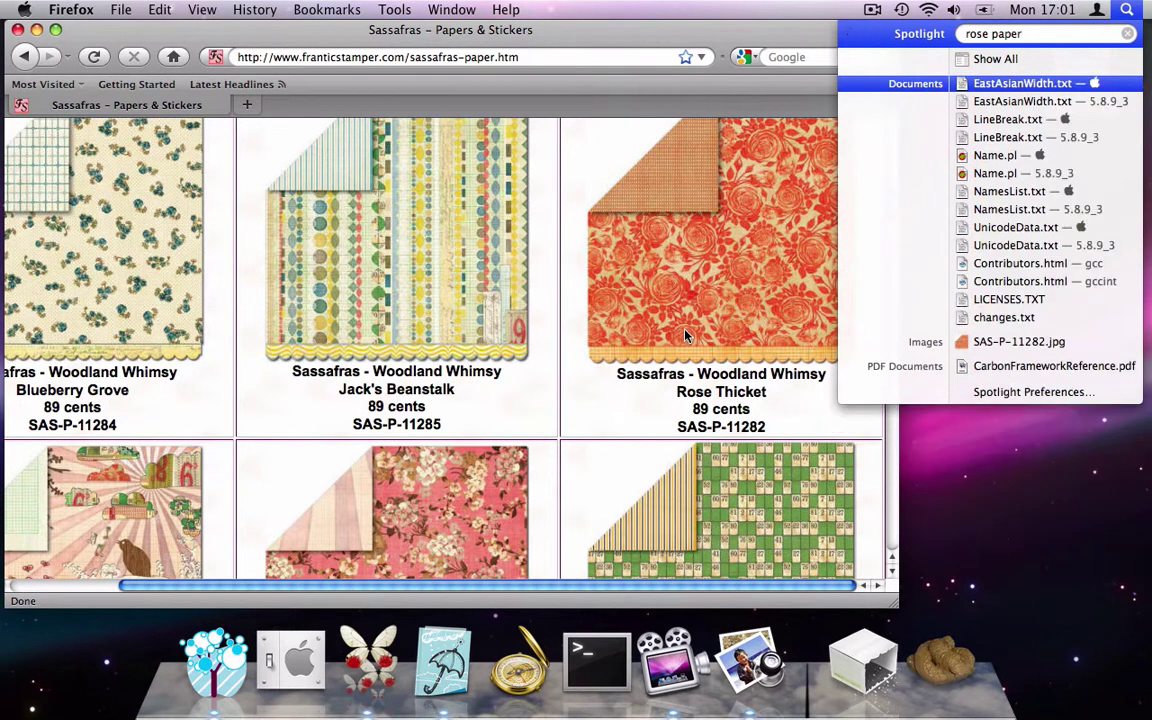
{"action": "left_click", "coordinate": [1016, 345]}
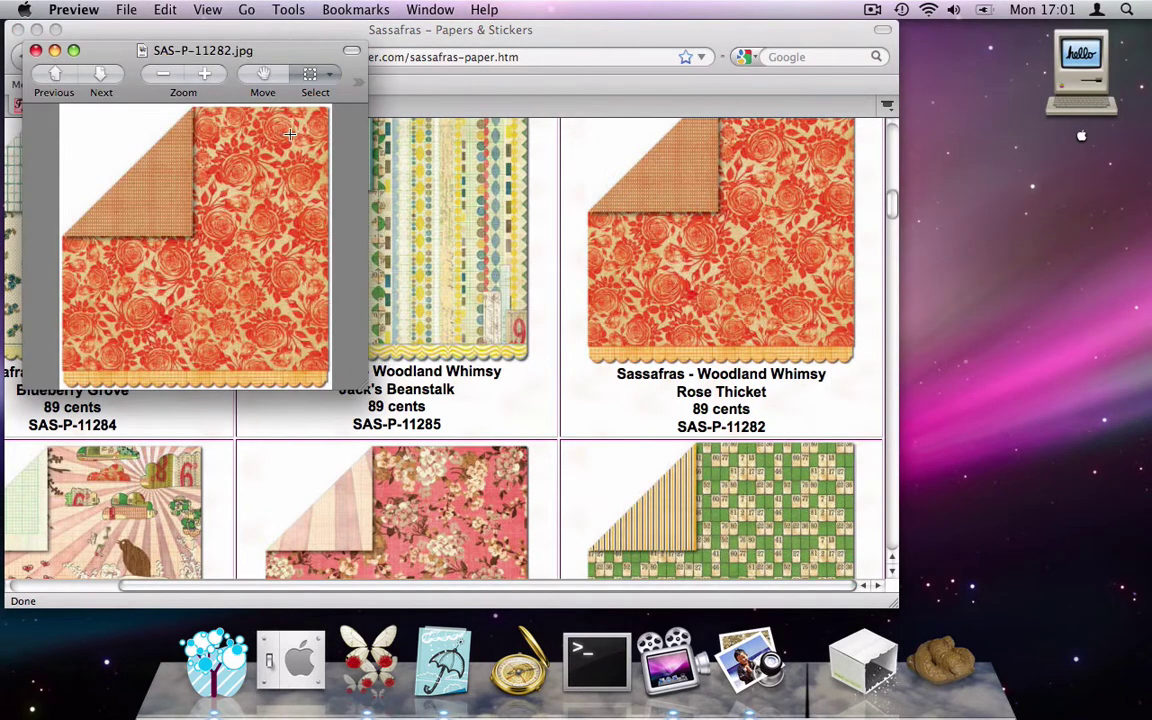
Step: Show the IPTC metadata of SAS-P-11282.jpg in Preview's inspector and widen the inspector to fit the full entries
{"action": "left_click", "coordinate": [286, 9]}
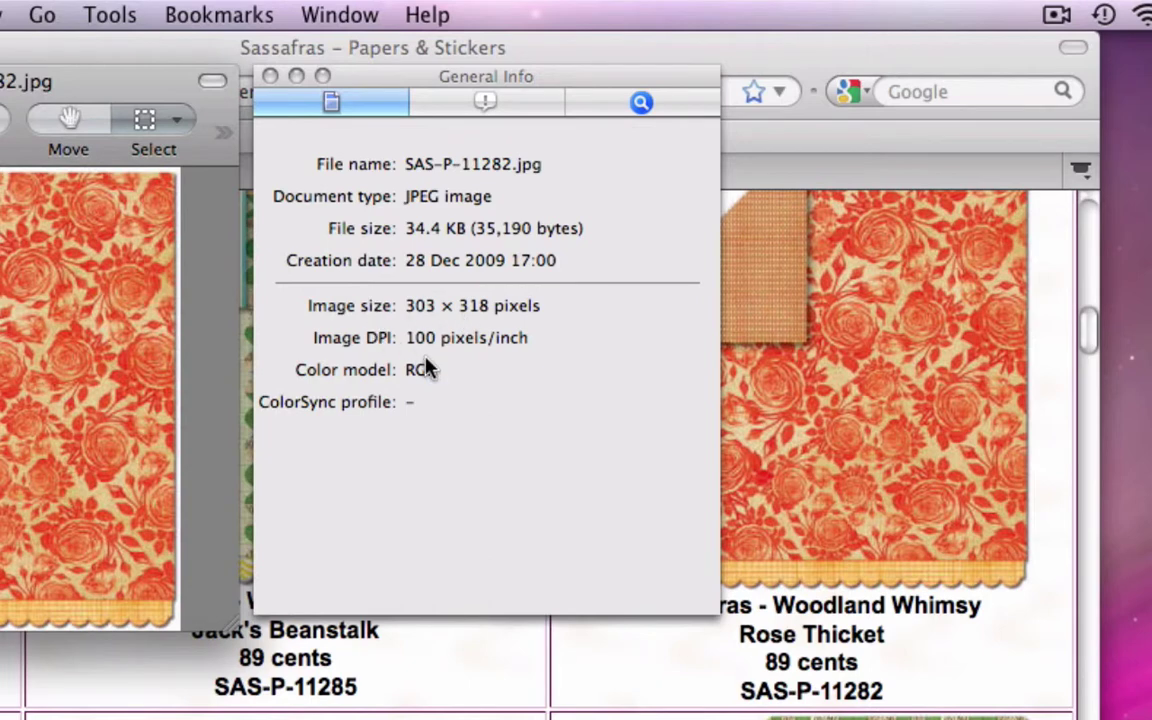
{"action": "left_click", "coordinate": [442, 110]}
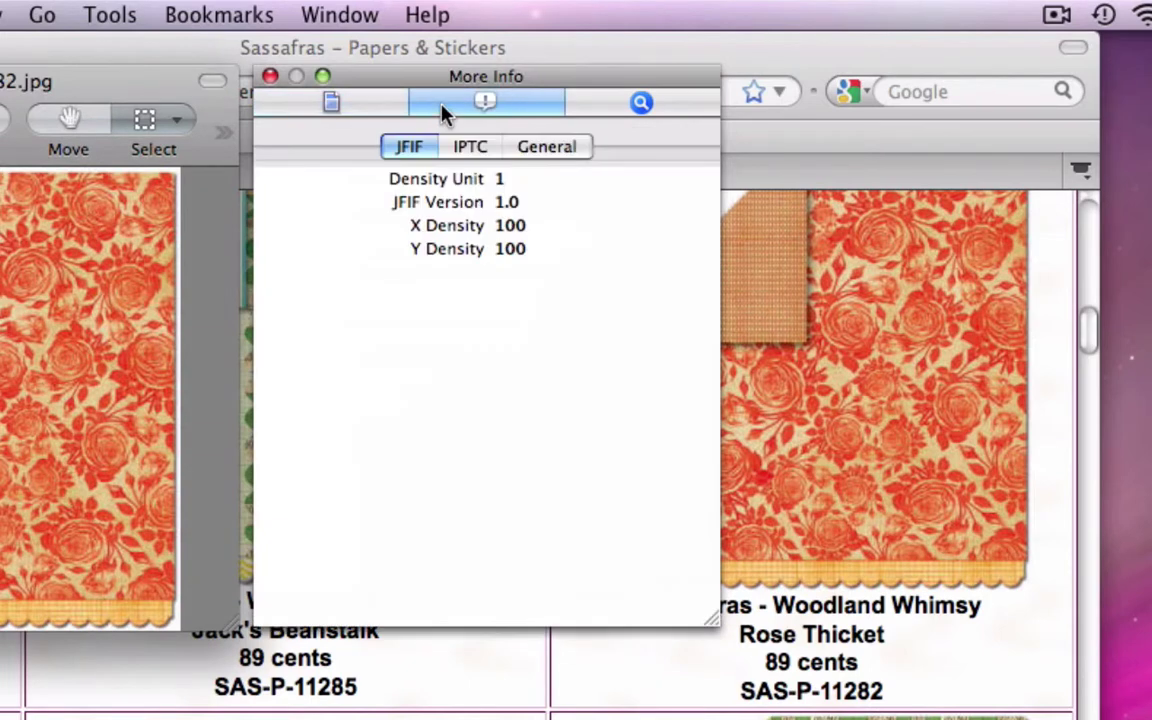
{"action": "left_click", "coordinate": [472, 148]}
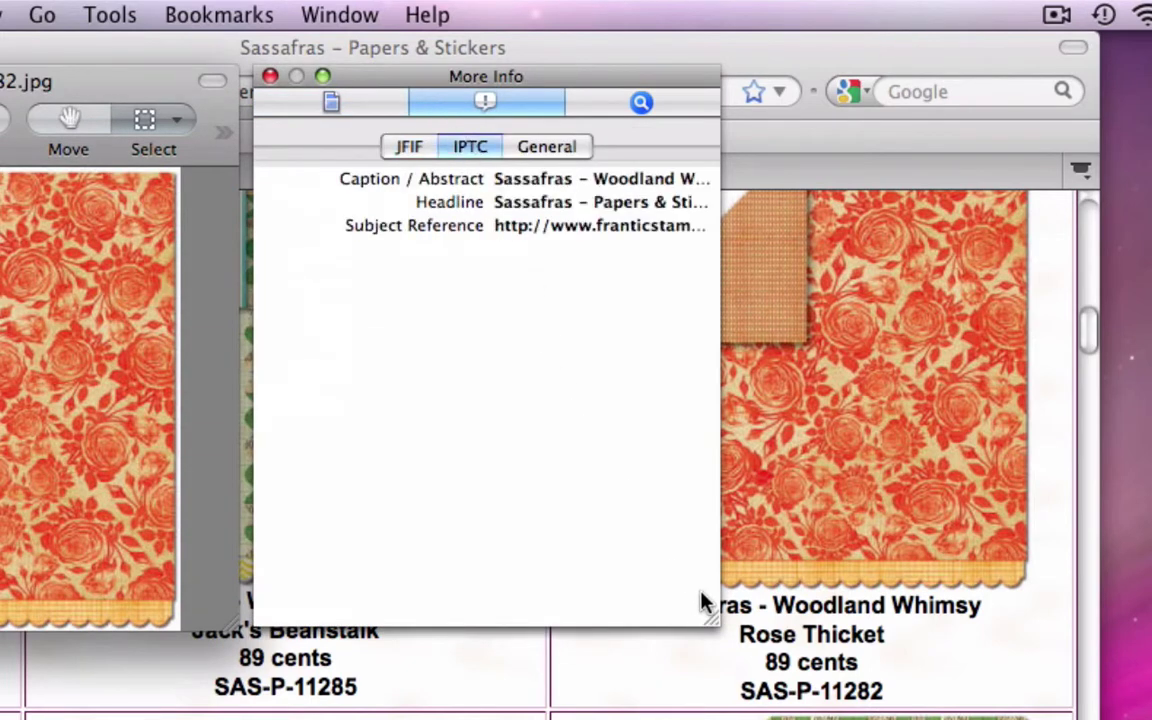
{"action": "left_click_drag", "start_coordinate": [715, 625], "coordinate": [1150, 718]}
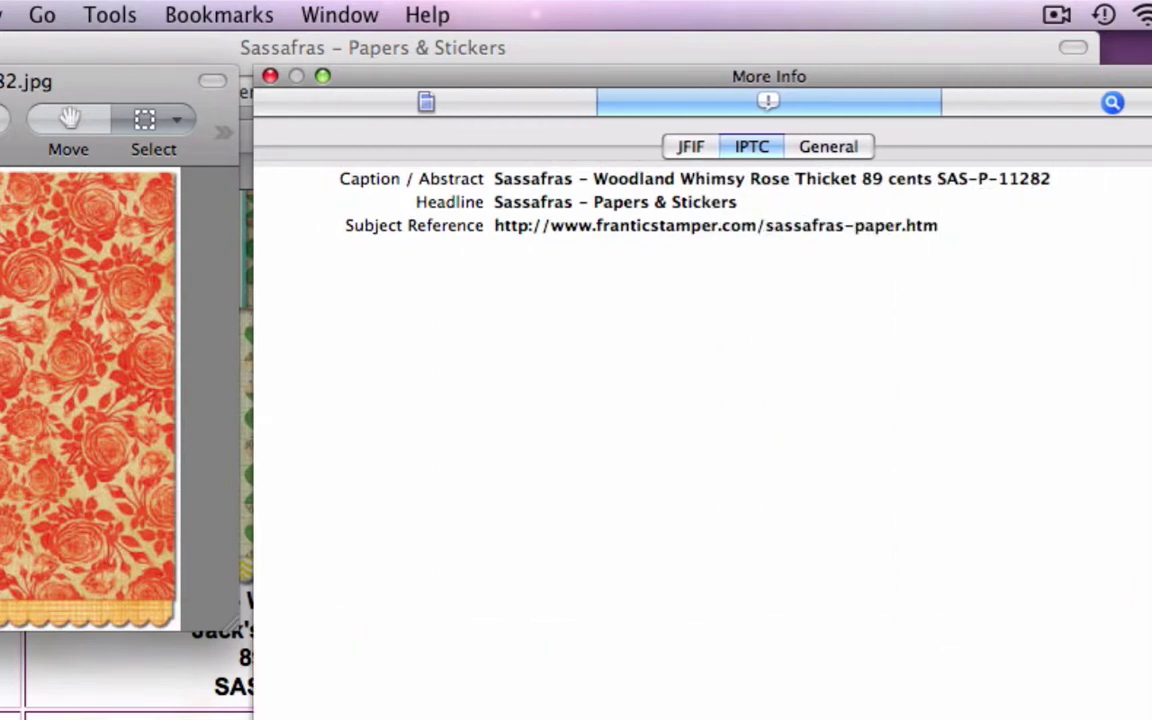
Step: Highlight the Caption / Abstract, Headline and Subject Reference entries of the image one after another
{"action": "left_click", "coordinate": [700, 180]}
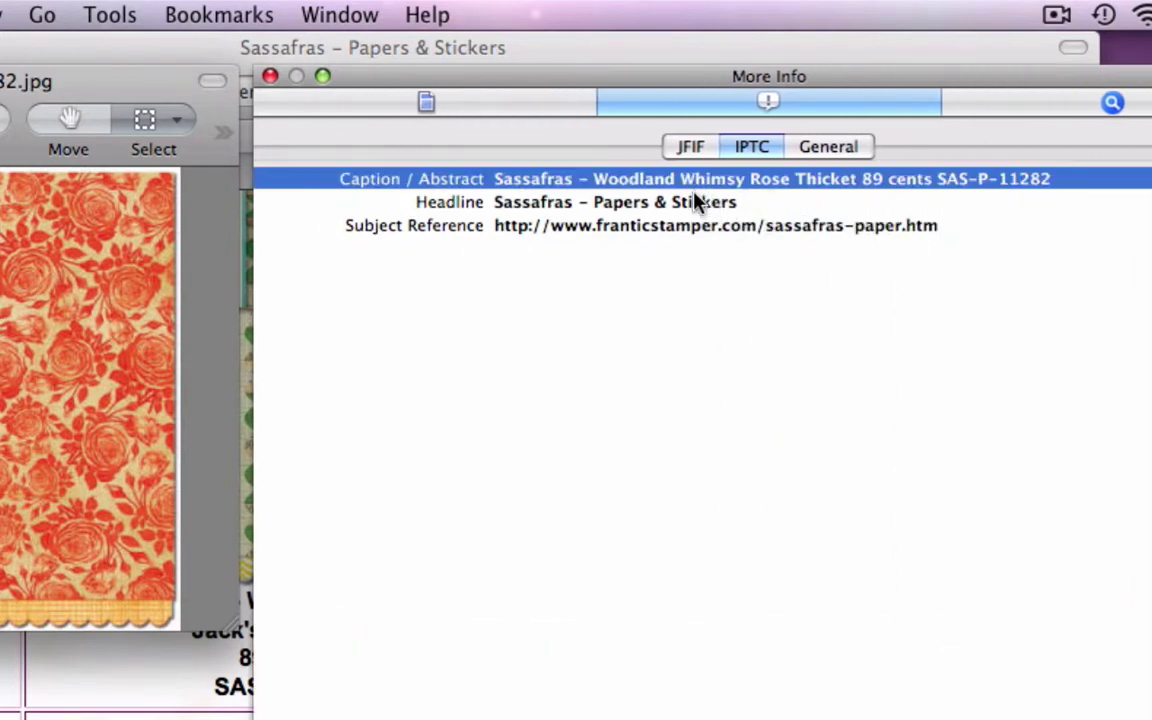
{"action": "left_click", "coordinate": [694, 200]}
{"action": "left_click", "coordinate": [693, 226]}
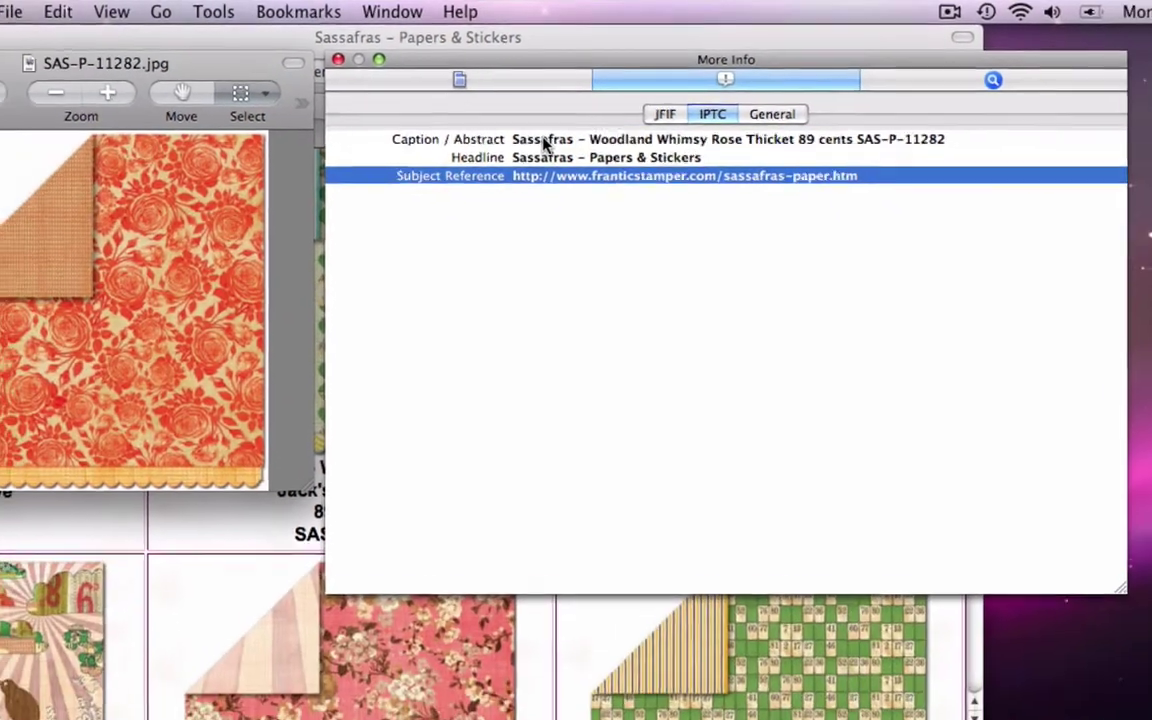
Step: Copy the Caption / Abstract entry into a new TextEdit document and highlight its description text
{"action": "left_click", "coordinate": [543, 143]}
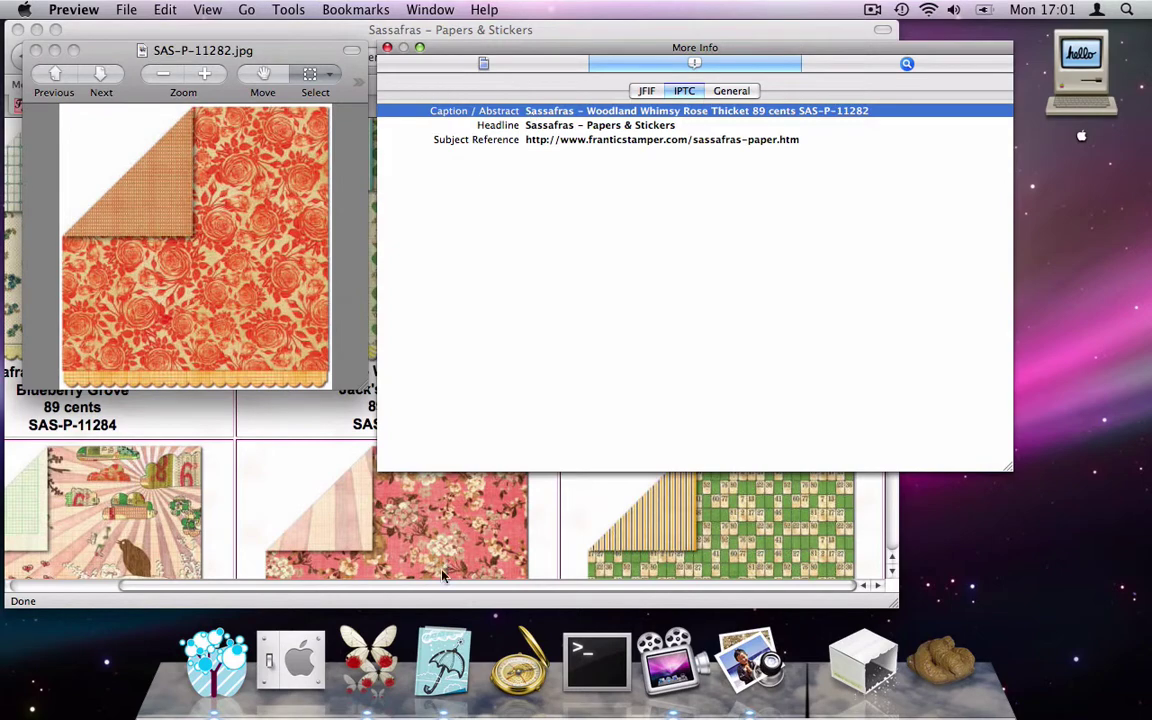
{"action": "left_click", "coordinate": [443, 660]}
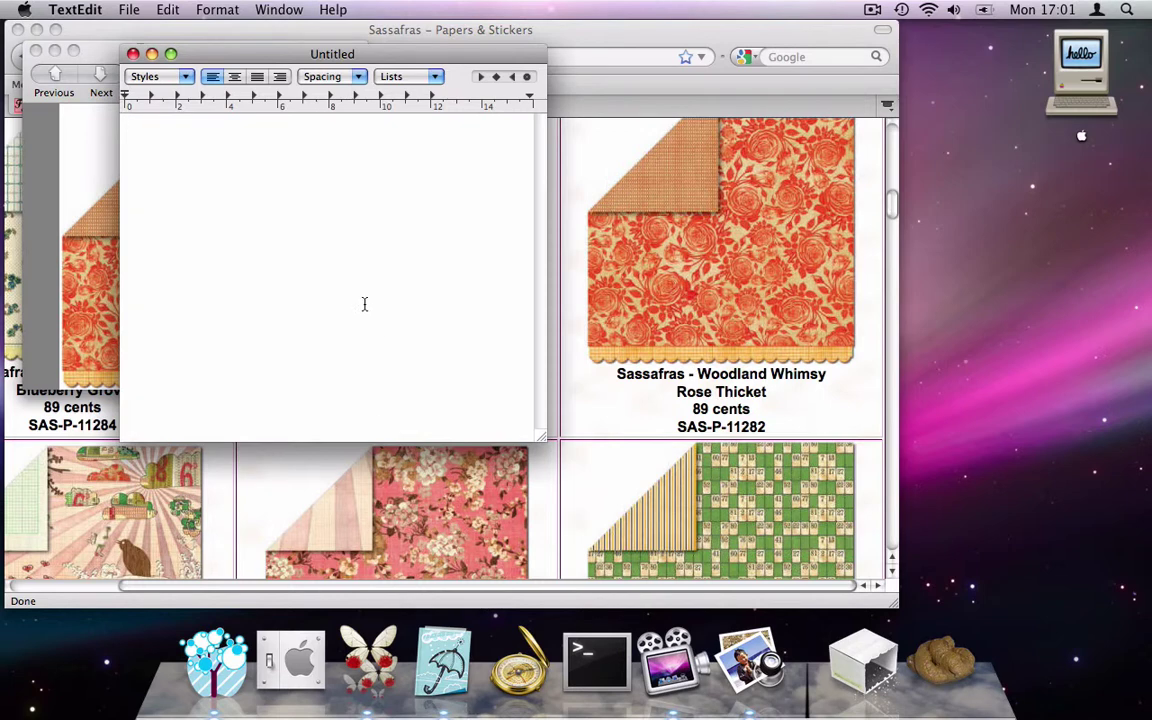
{"action": "type", "text": "Caption / Abstract: Sassafras - Woodland Whimsy Rose Thicket 89 cents SAS-P-11282"}
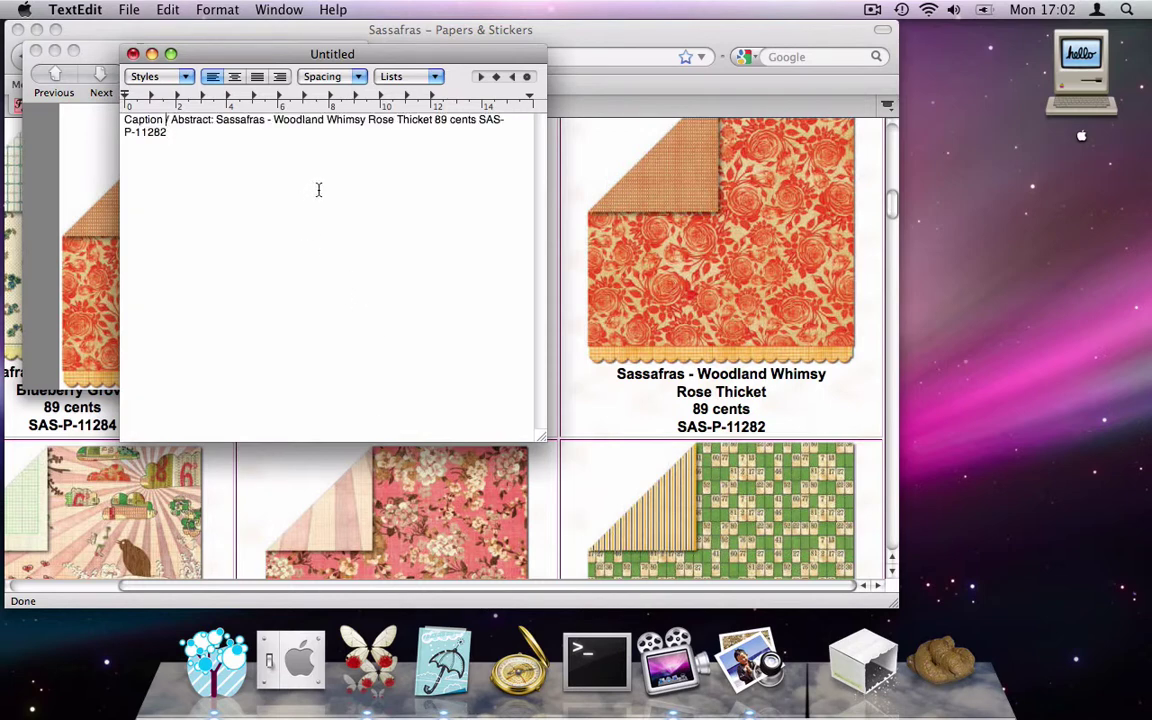
{"action": "left_click_drag", "start_coordinate": [219, 131], "coordinate": [218, 121]}
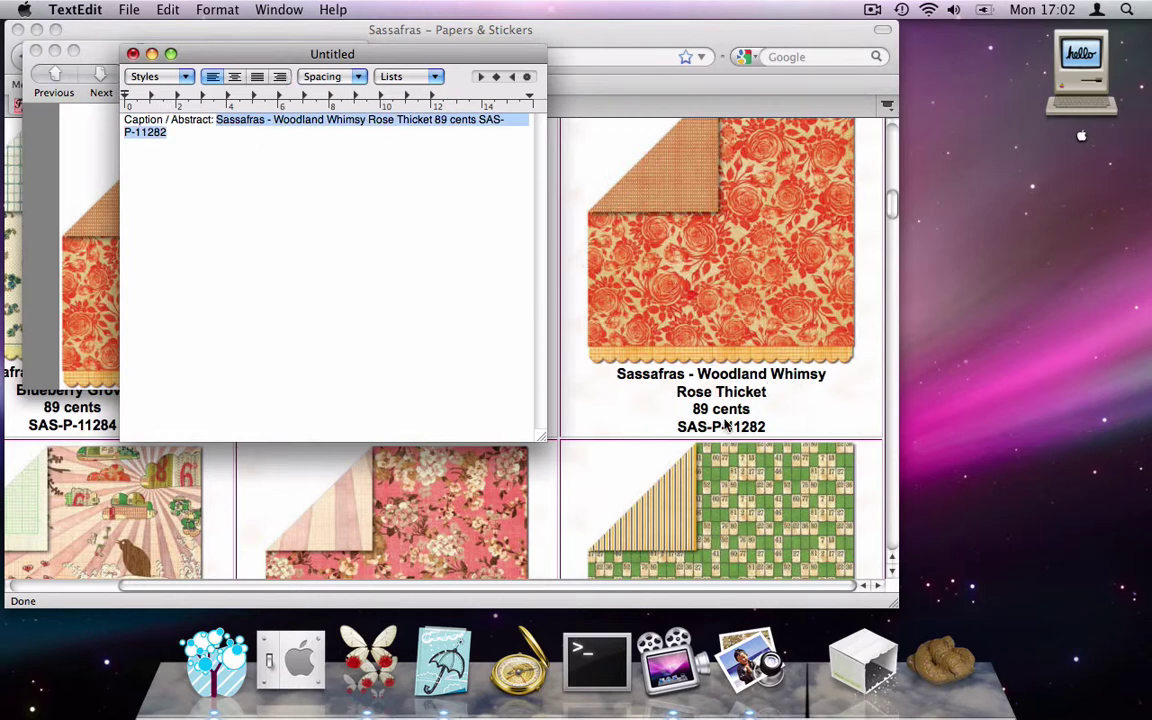
{"action": "left_click", "coordinate": [376, 264]}
Step: Compare the image's Headline entry in Preview with the title of the source web page in Firefox
{"action": "key", "text": "super+Tab"}
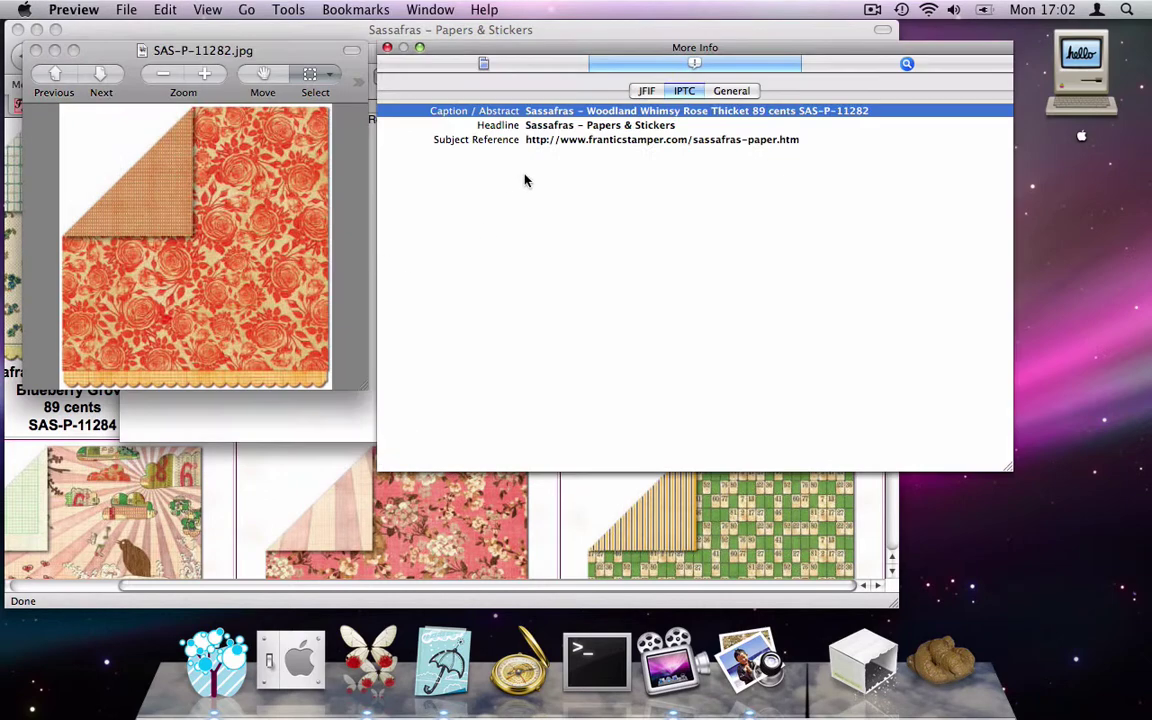
{"action": "left_click", "coordinate": [485, 127]}
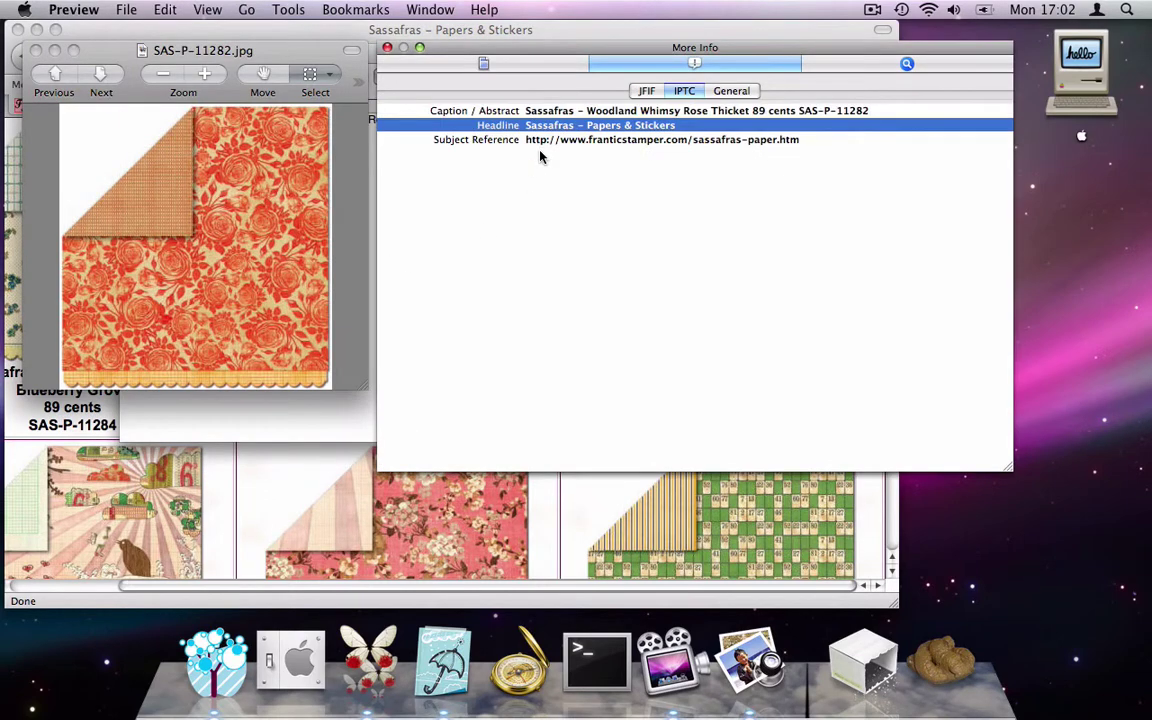
{"action": "key", "text": "super+Tab"}
{"action": "left_click", "coordinate": [424, 30]}
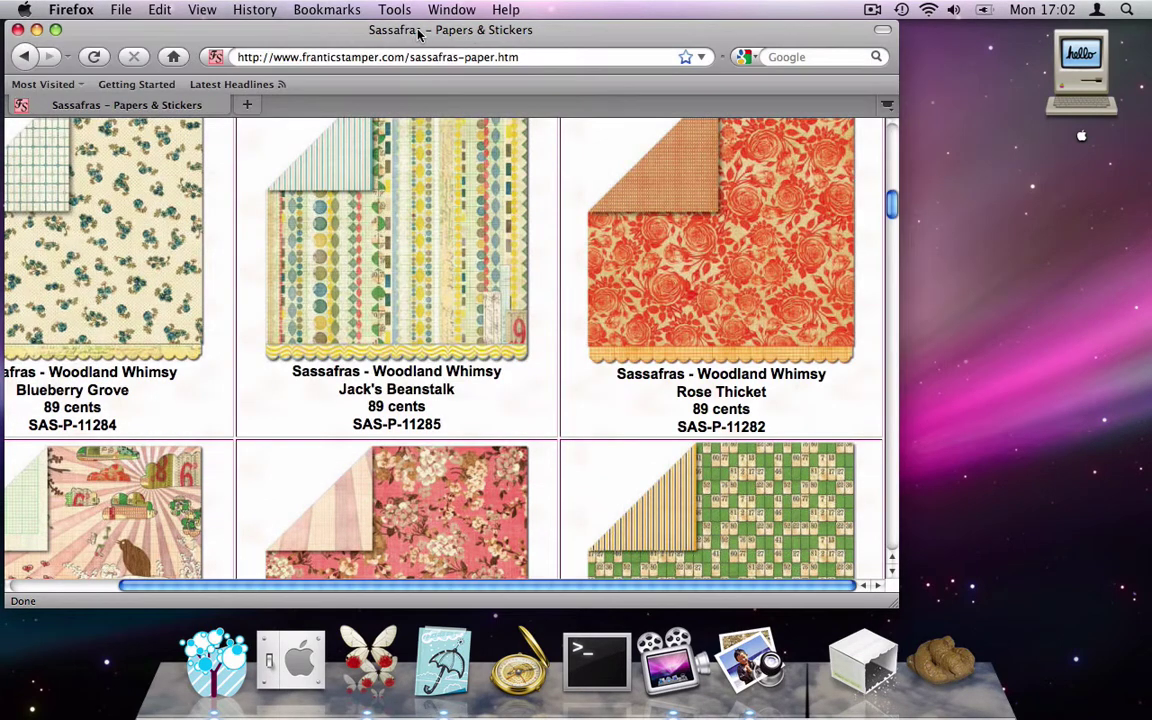
{"action": "key", "text": "super+Tab"}
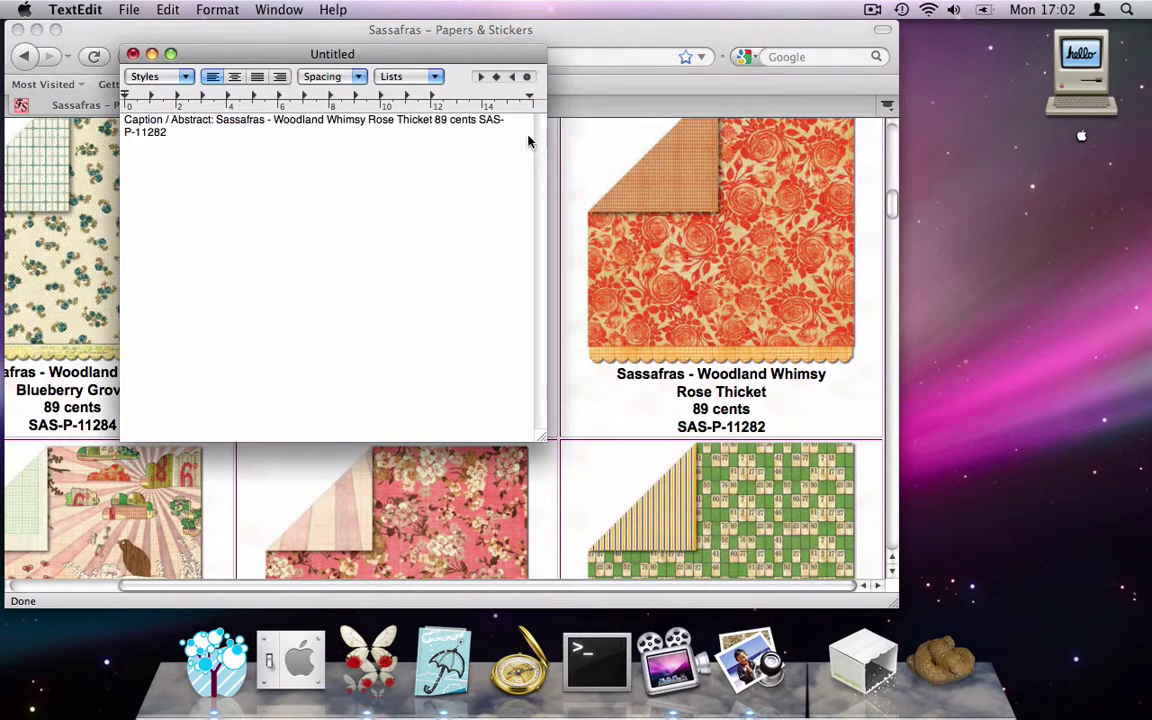
{"action": "key", "text": "super+Tab"}
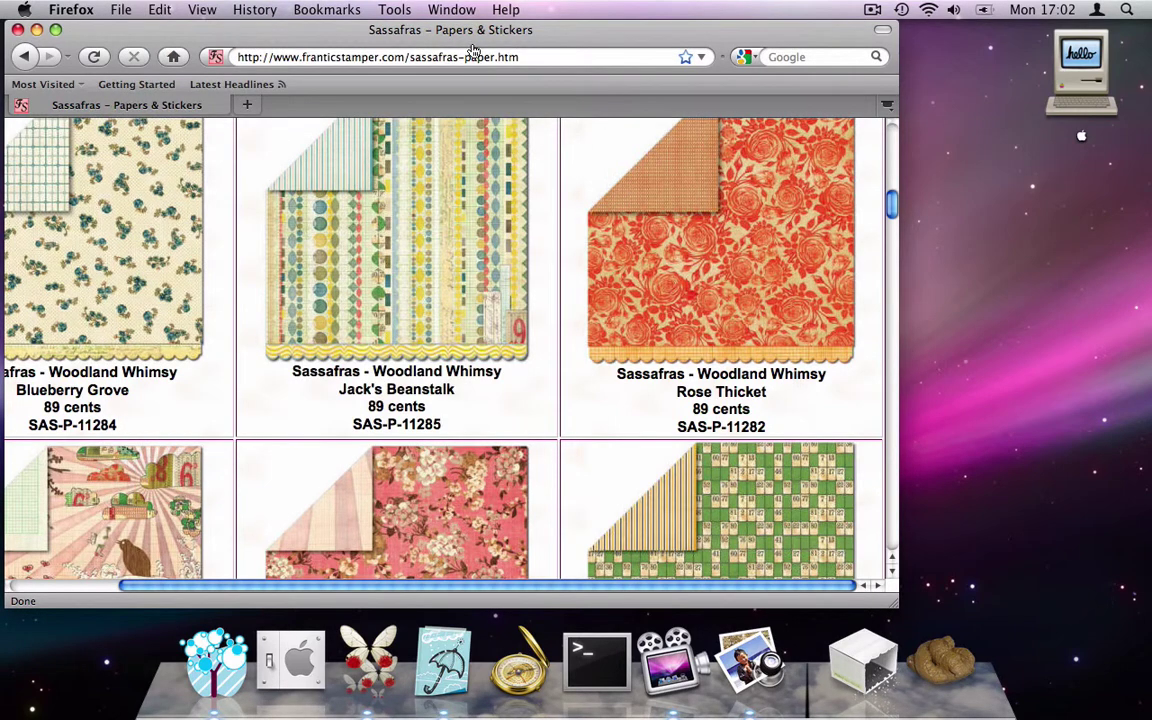
{"action": "key", "text": "super+Tab"}
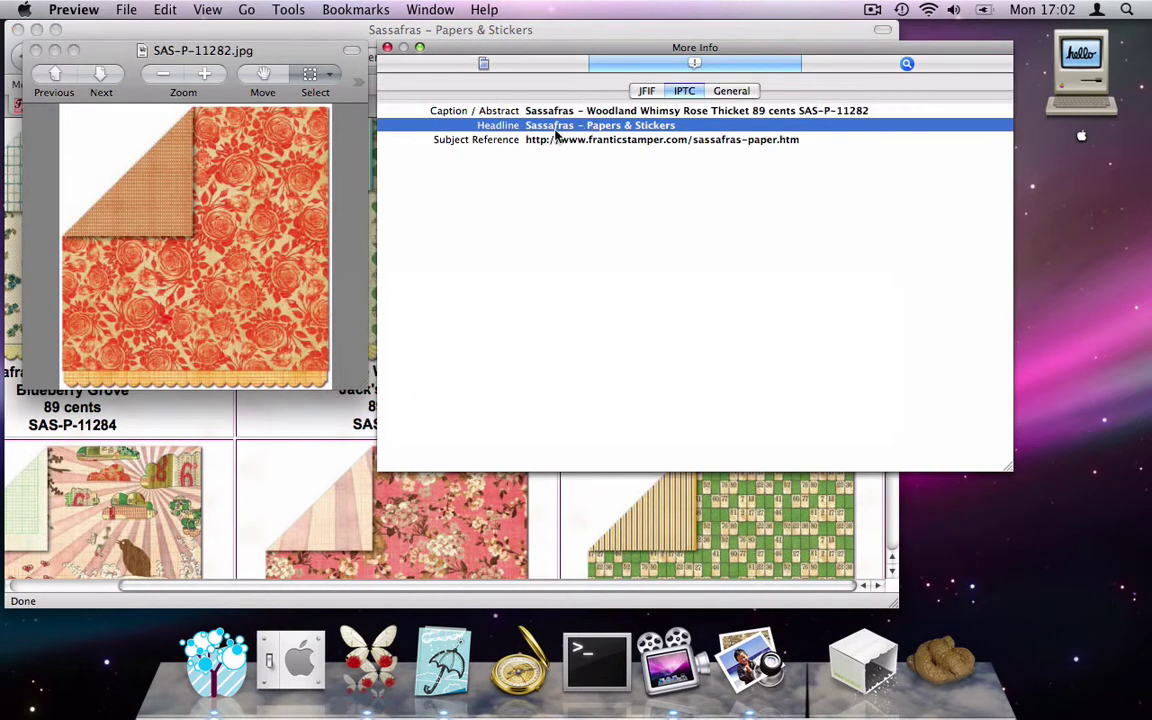
Step: Copy the image's Subject Reference entry, open a new tab in Firefox and quit Preview
{"action": "left_click", "coordinate": [559, 141]}
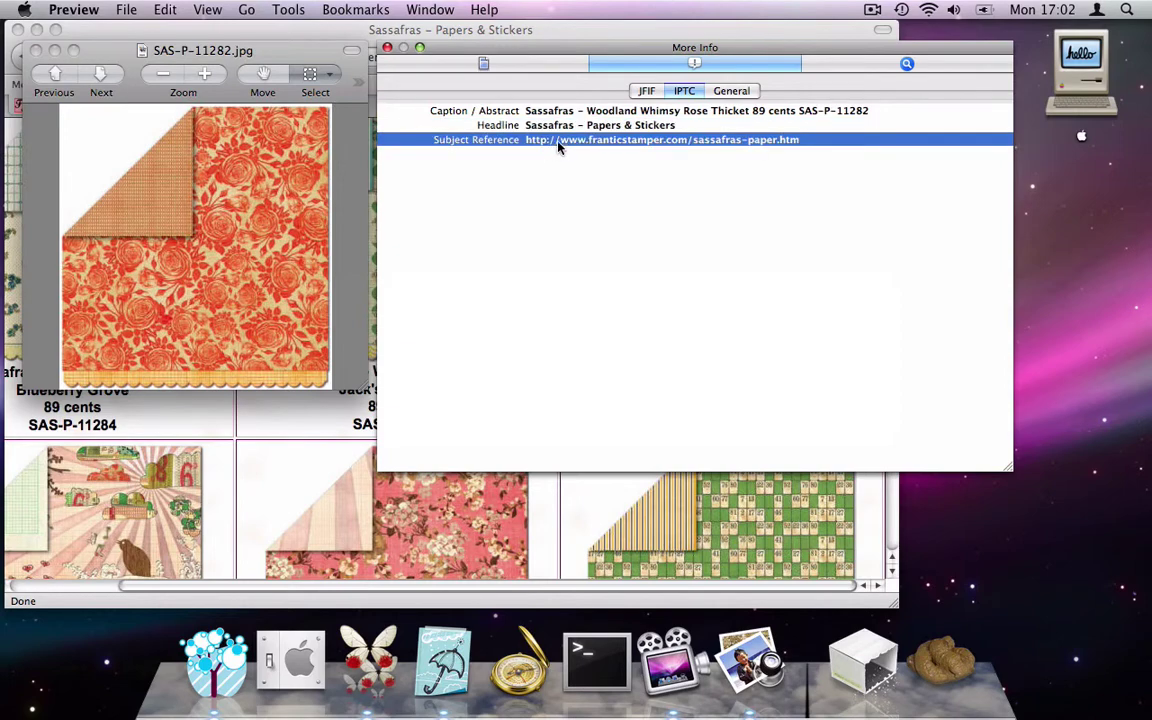
{"action": "key", "text": "super+c"}
{"action": "key", "text": "super+Tab"}
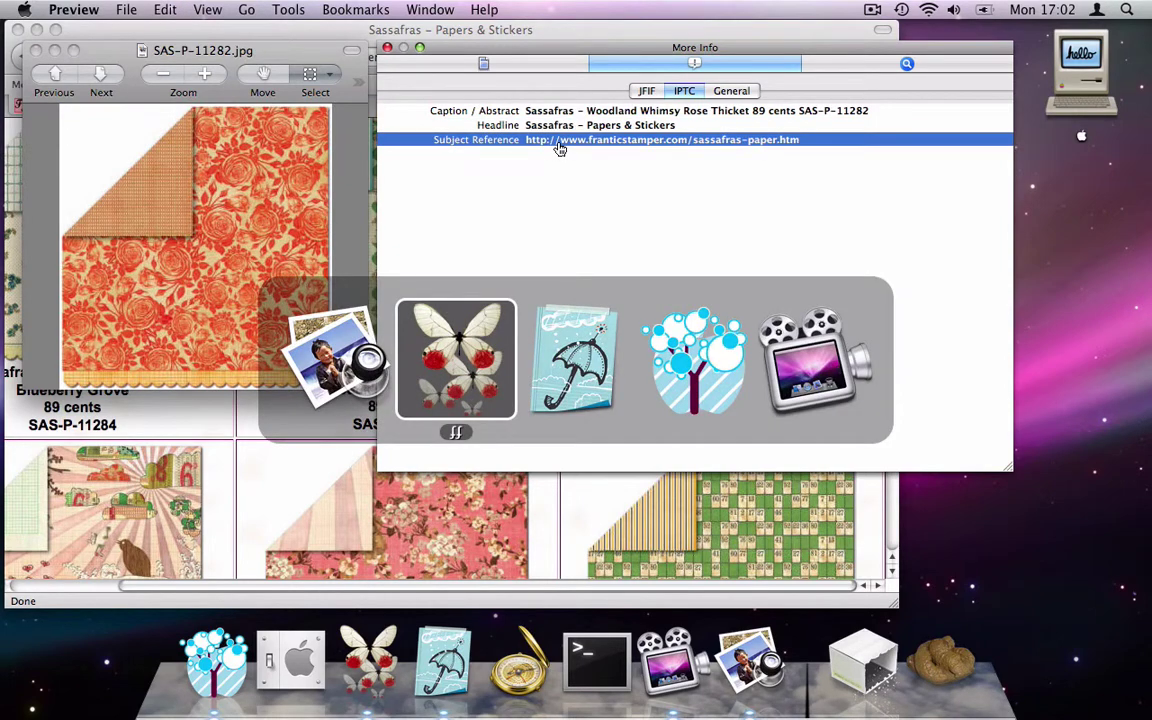
{"action": "key", "text": "super+t"}
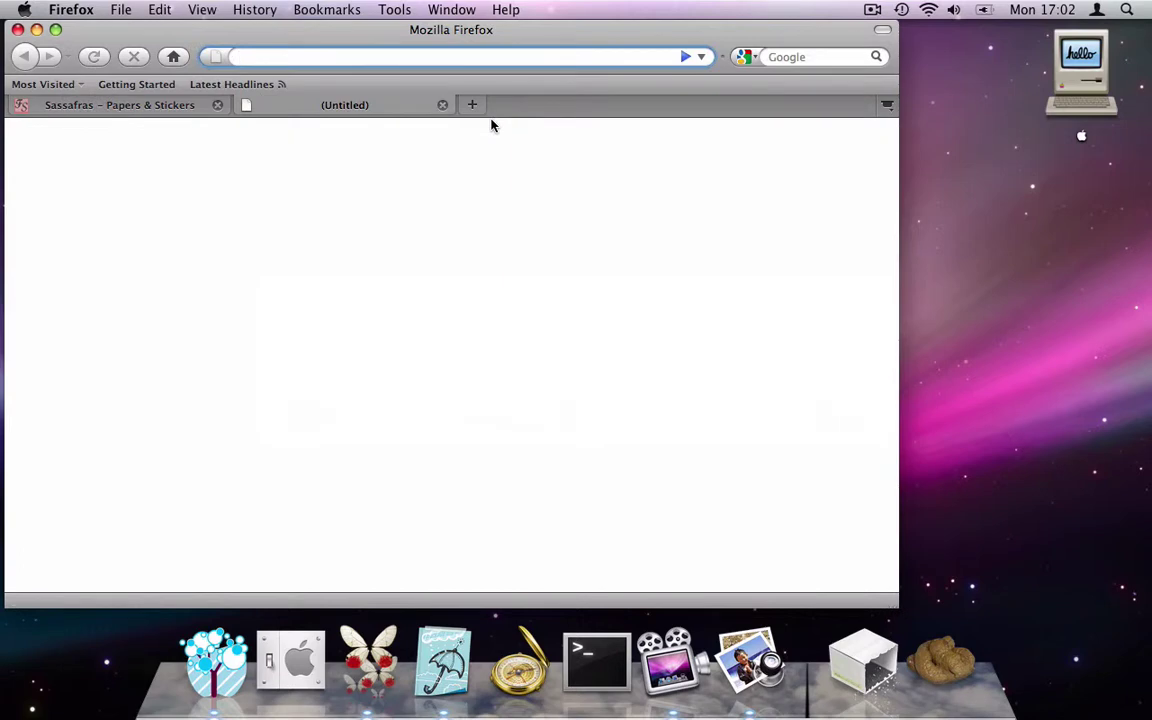
{"action": "key", "text": "super+Tab"}
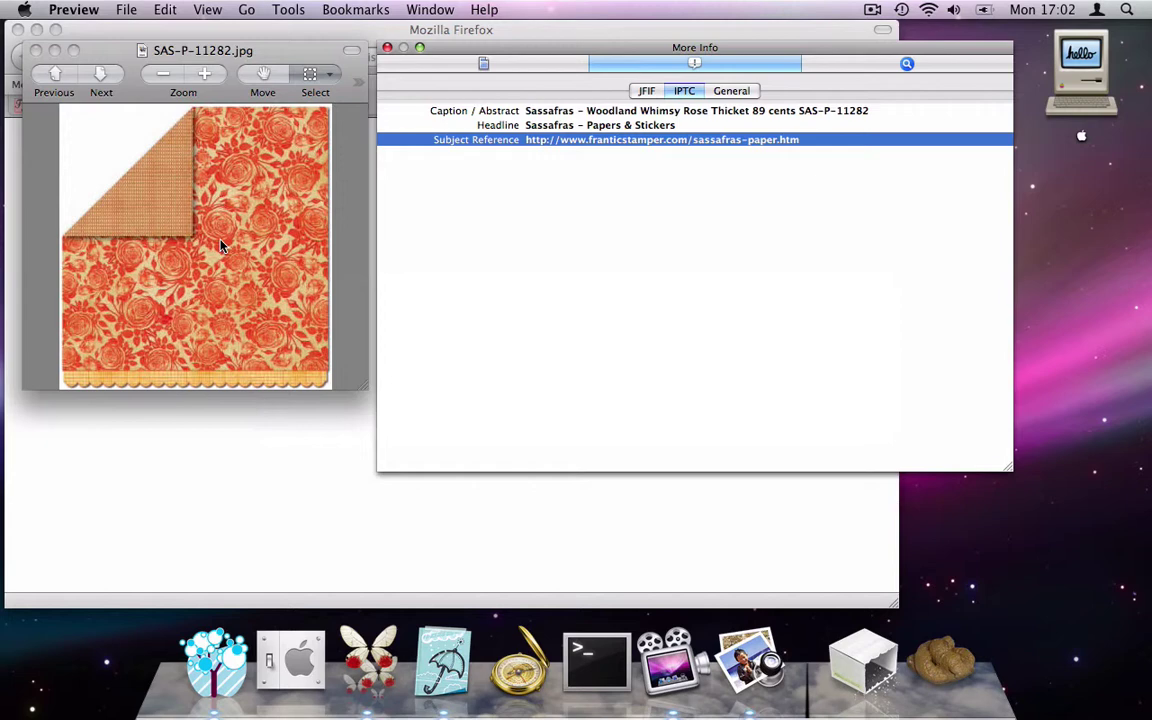
{"action": "key", "text": "super+q"}
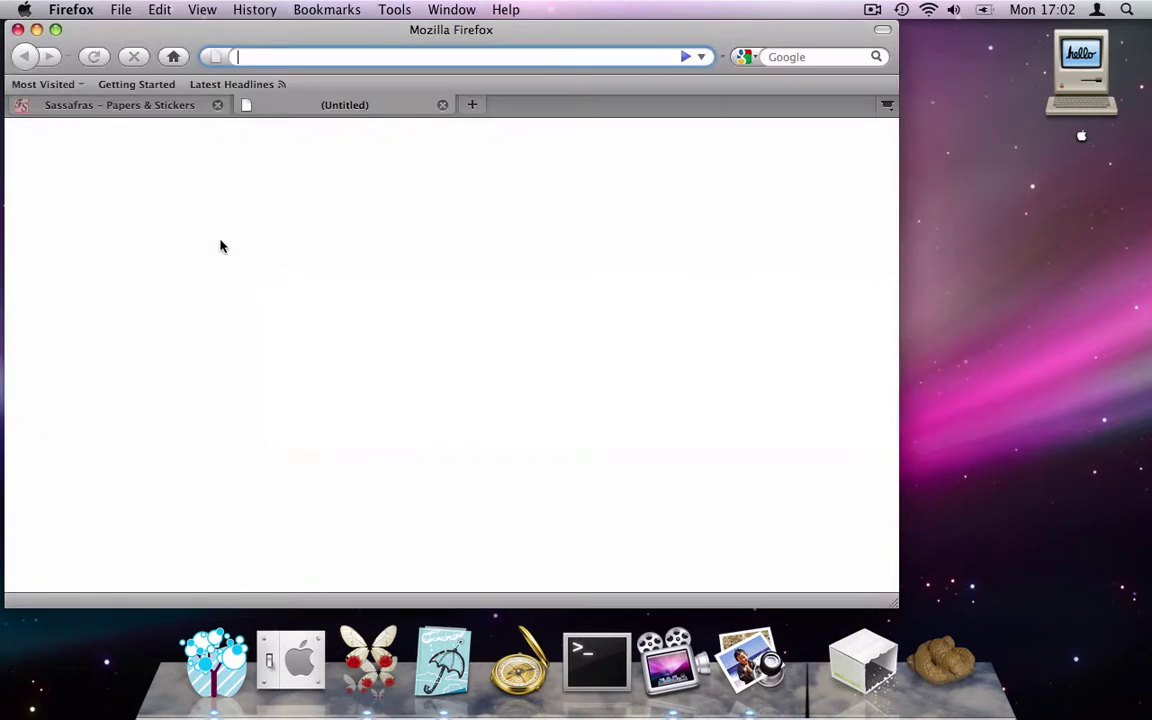
{"action": "key", "text": "super+v"}
{"action": "key", "text": "super+Left"}
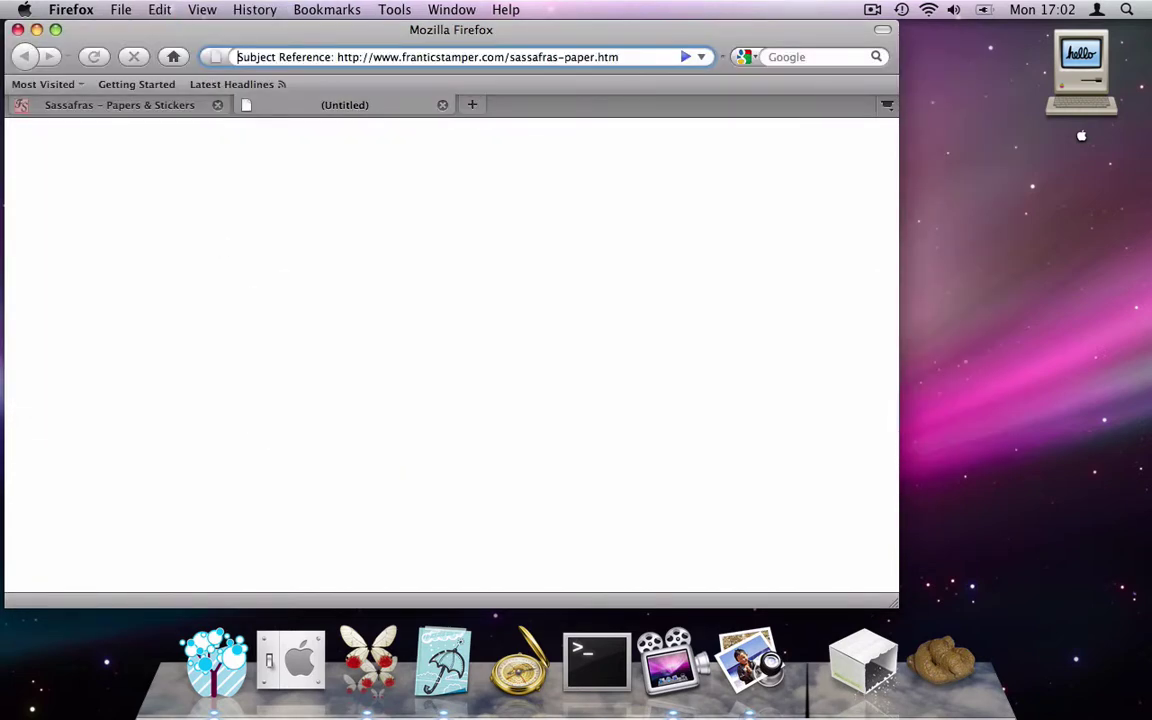
{"action": "key", "text": "shift+Right"}
{"action": "key", "text": "shift+Right"}
{"action": "key", "text": "shift+Right"}
{"action": "key", "text": "shift+Right"}
{"action": "key", "text": "shift+Right"}
{"action": "key", "text": "shift+Right"}
{"action": "key", "text": "shift+Right"}
{"action": "key", "text": "shift+Right"}
{"action": "key", "text": "shift+Right"}
{"action": "key", "text": "shift+Right"}
{"action": "key", "text": "shift+Right"}
{"action": "key", "text": "shift+Right"}
{"action": "key", "text": "shift+Right"}
{"action": "key", "text": "shift+Right"}
{"action": "key", "text": "shift+Right"}
{"action": "key", "text": "shift+Right"}
{"action": "key", "text": "shift+Right"}
{"action": "key", "text": "shift+Right"}
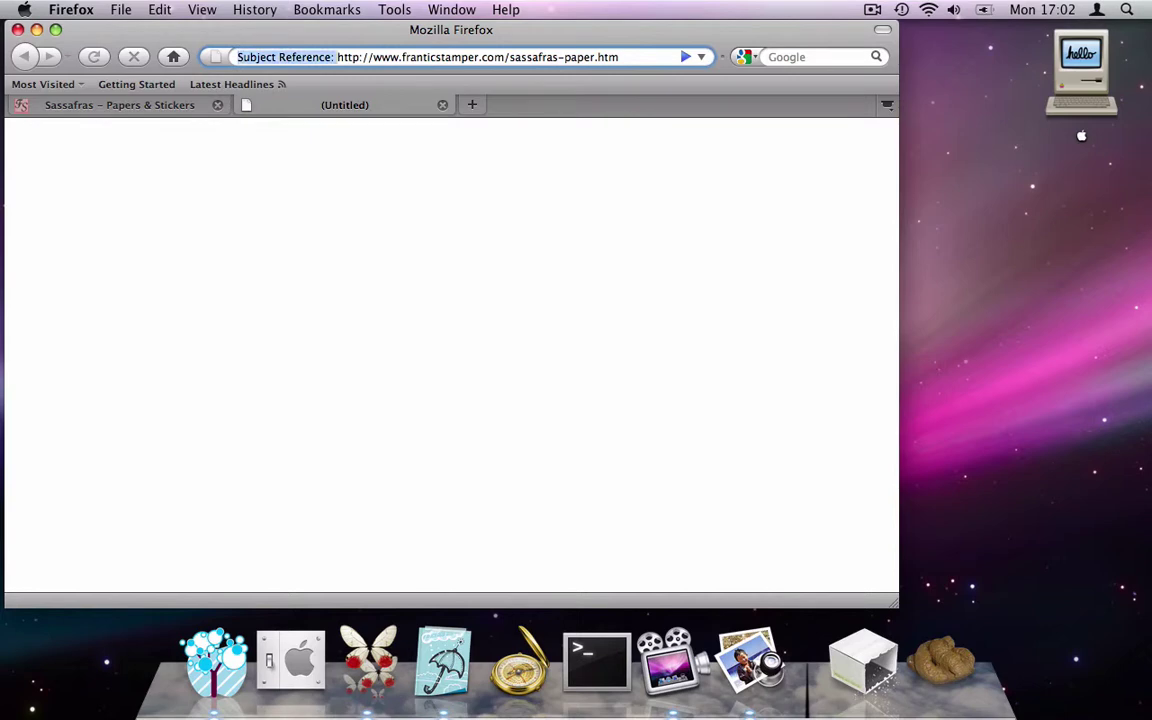
{"action": "key", "text": "BackSpace"}
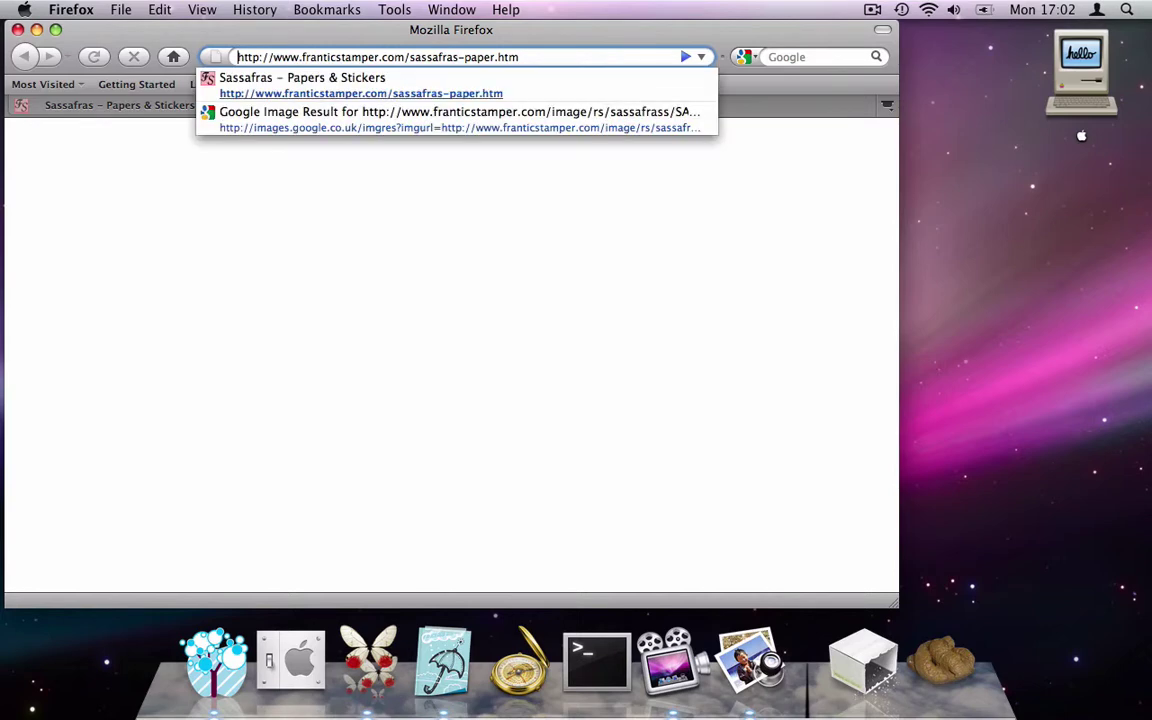
{"action": "key", "text": "Return"}
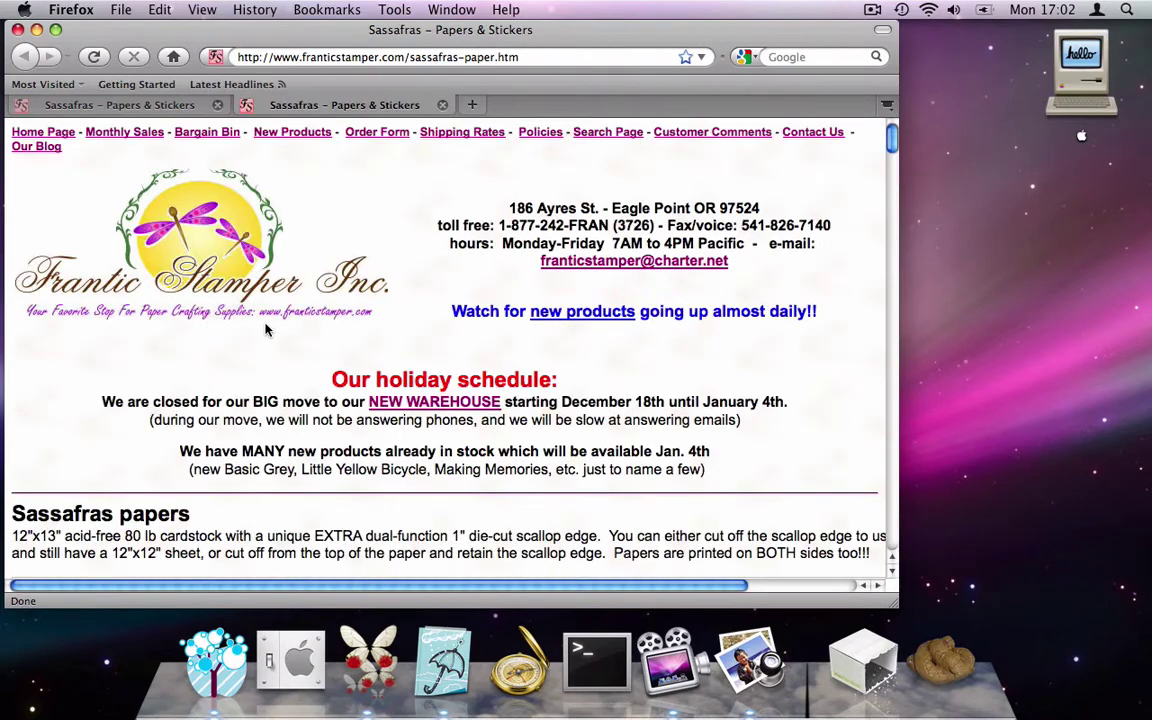
Step: Browse the reloaded Sassafras listings and highlight the description of the Fawnd of You, Too Love Letters paper
{"action": "scroll", "coordinate": [266, 329], "scroll_direction": "down", "scroll_amount": 5}
{"action": "scroll", "coordinate": [266, 329], "scroll_direction": "down", "scroll_amount": 10}
{"action": "scroll", "coordinate": [266, 329], "scroll_direction": "right", "scroll_amount": 2}
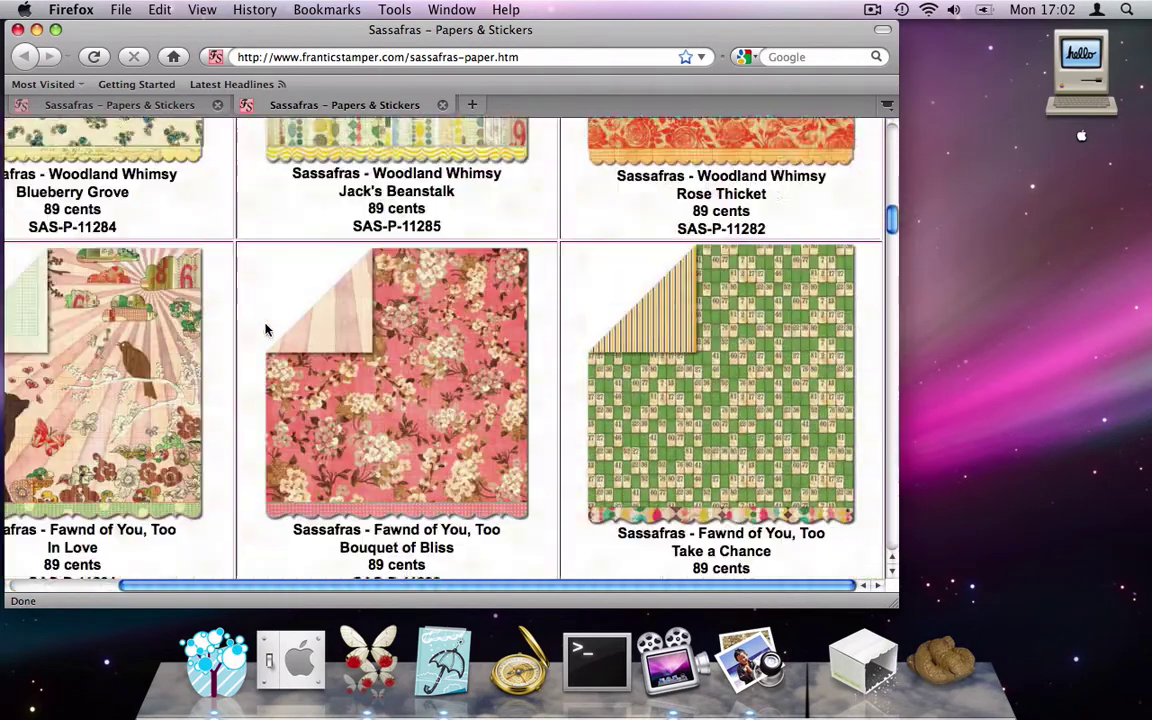
{"action": "scroll", "coordinate": [266, 329], "scroll_direction": "down", "scroll_amount": 8}
{"action": "scroll", "coordinate": [266, 329], "scroll_direction": "left", "scroll_amount": 2}
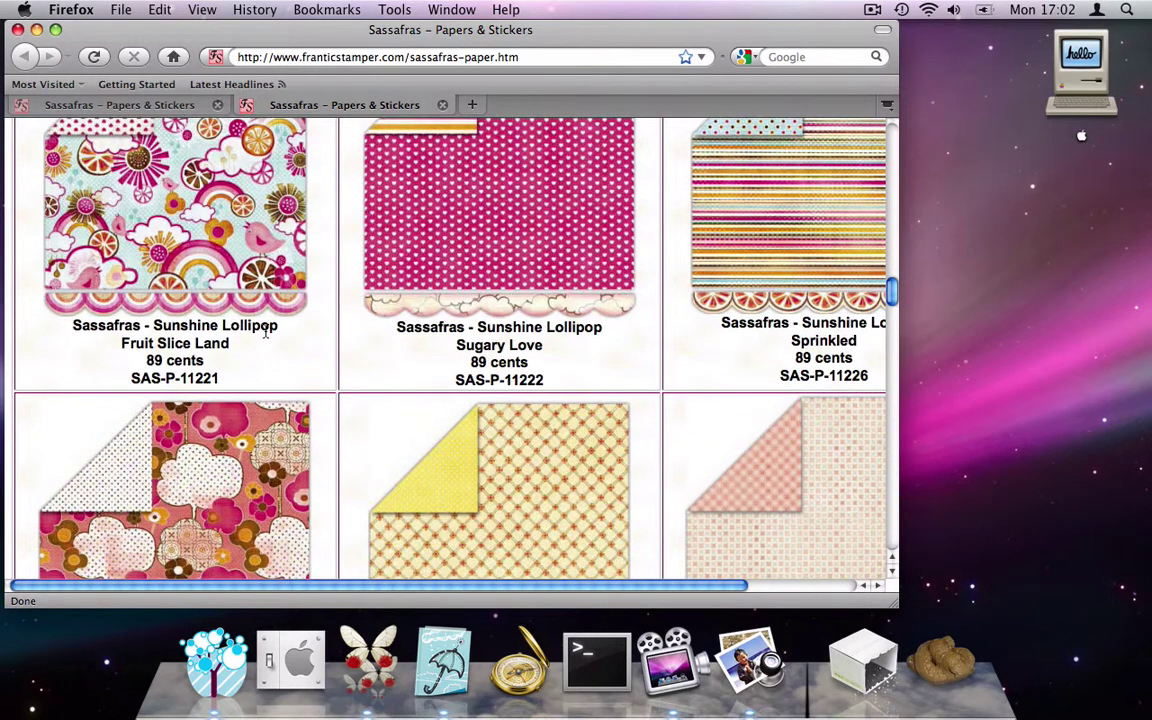
{"action": "scroll", "coordinate": [423, 293], "scroll_direction": "up", "scroll_amount": 5}
{"action": "scroll", "coordinate": [423, 293], "scroll_direction": "right", "scroll_amount": 2}
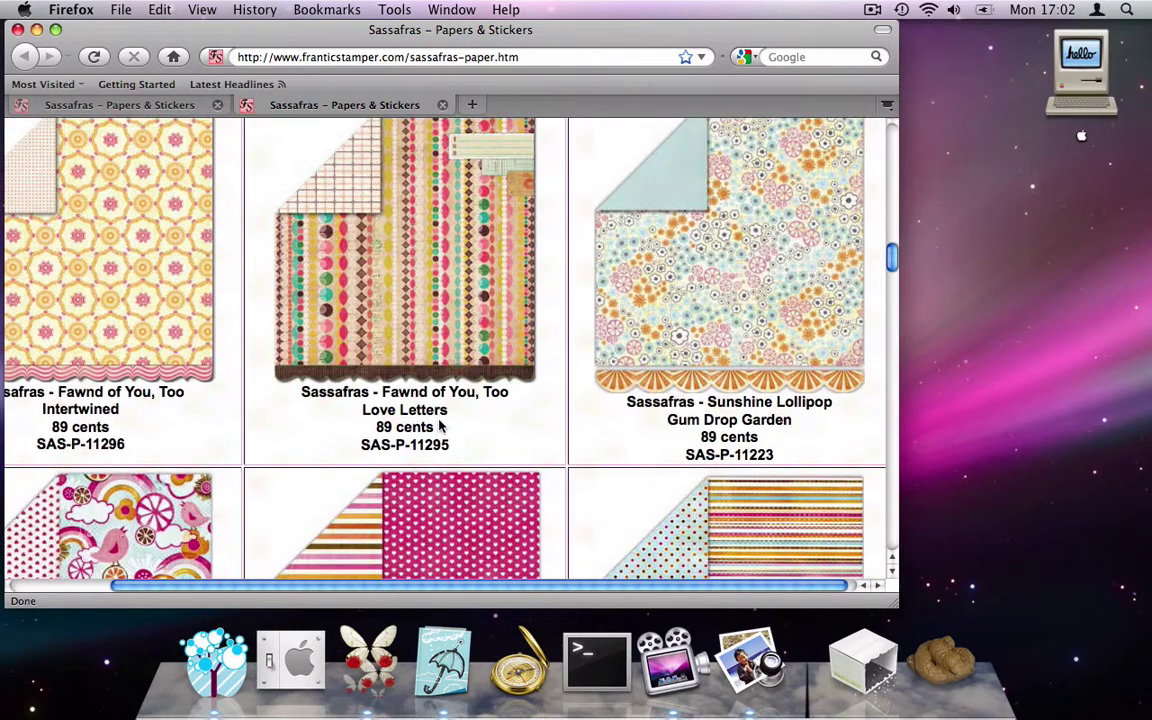
{"action": "left_click_drag", "start_coordinate": [455, 444], "coordinate": [295, 386]}
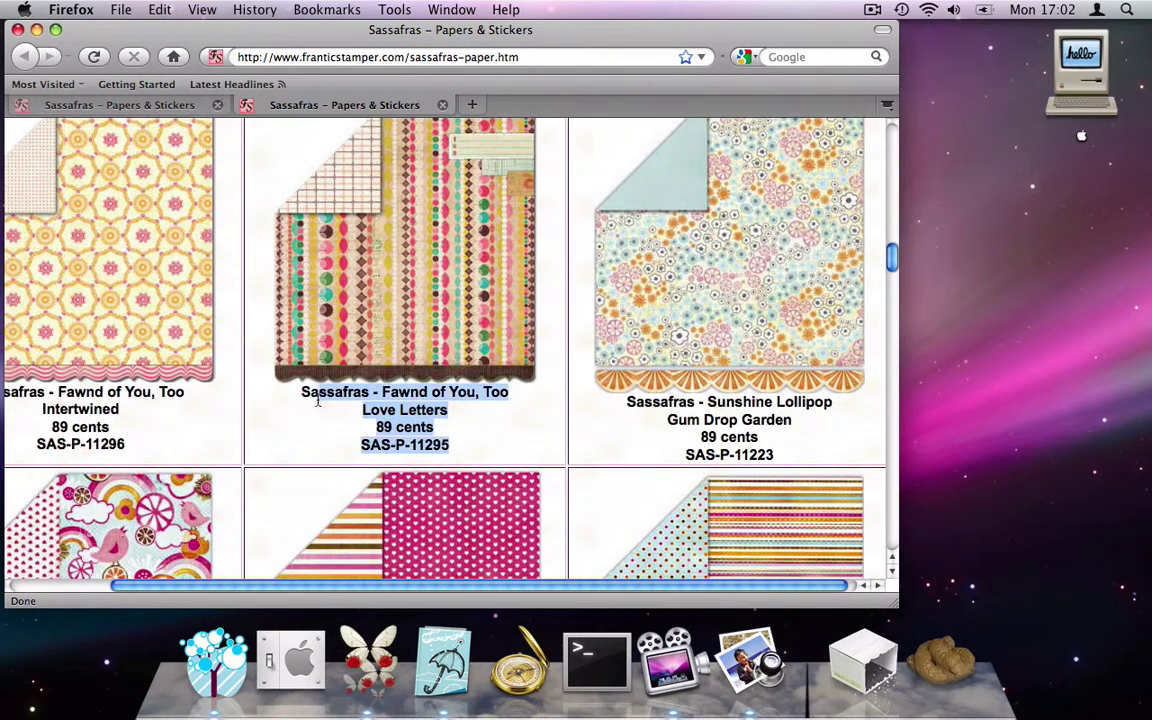
{"action": "right_click", "coordinate": [379, 311]}
{"action": "left_click", "coordinate": [324, 354]}
{"action": "left_click", "coordinate": [325, 356]}
Step: Save the Sunshine Lollipop Sugary Love paper image as SAS-P-11222.jpg in JPEG Picture format
{"action": "scroll", "coordinate": [334, 420], "scroll_direction": "down", "scroll_amount": 4}
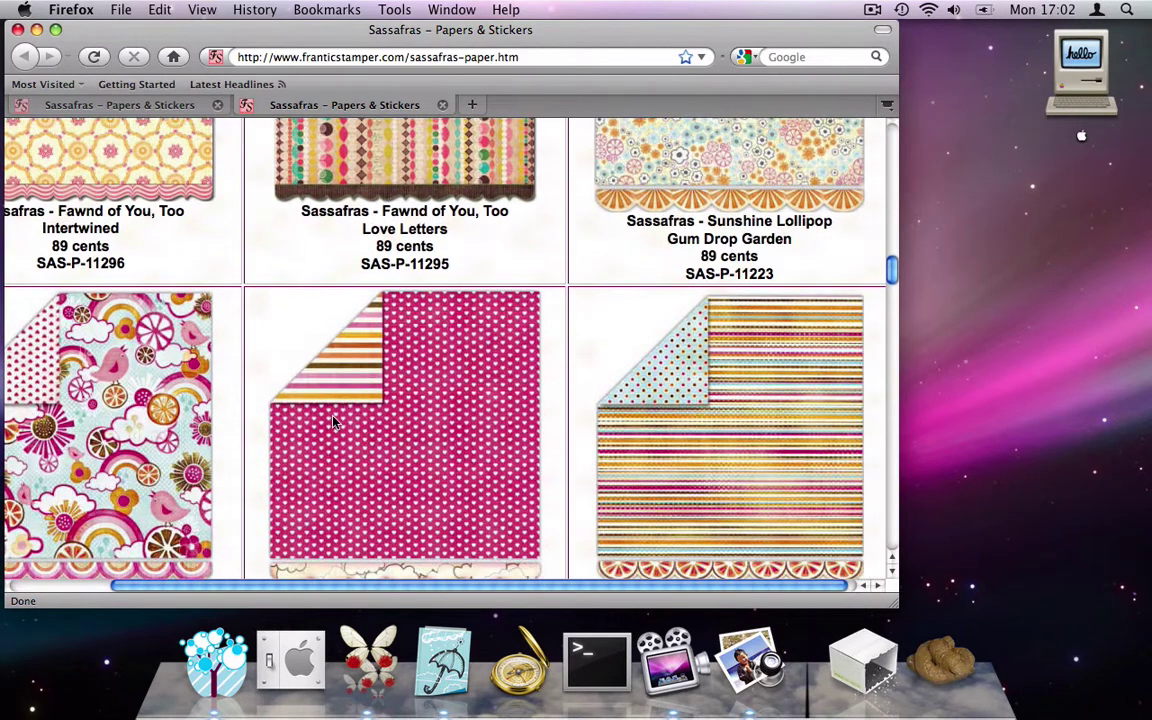
{"action": "scroll", "coordinate": [334, 422], "scroll_direction": "down", "scroll_amount": 5}
{"action": "scroll", "coordinate": [334, 422], "scroll_direction": "left", "scroll_amount": 2}
{"action": "right_click", "coordinate": [419, 318]}
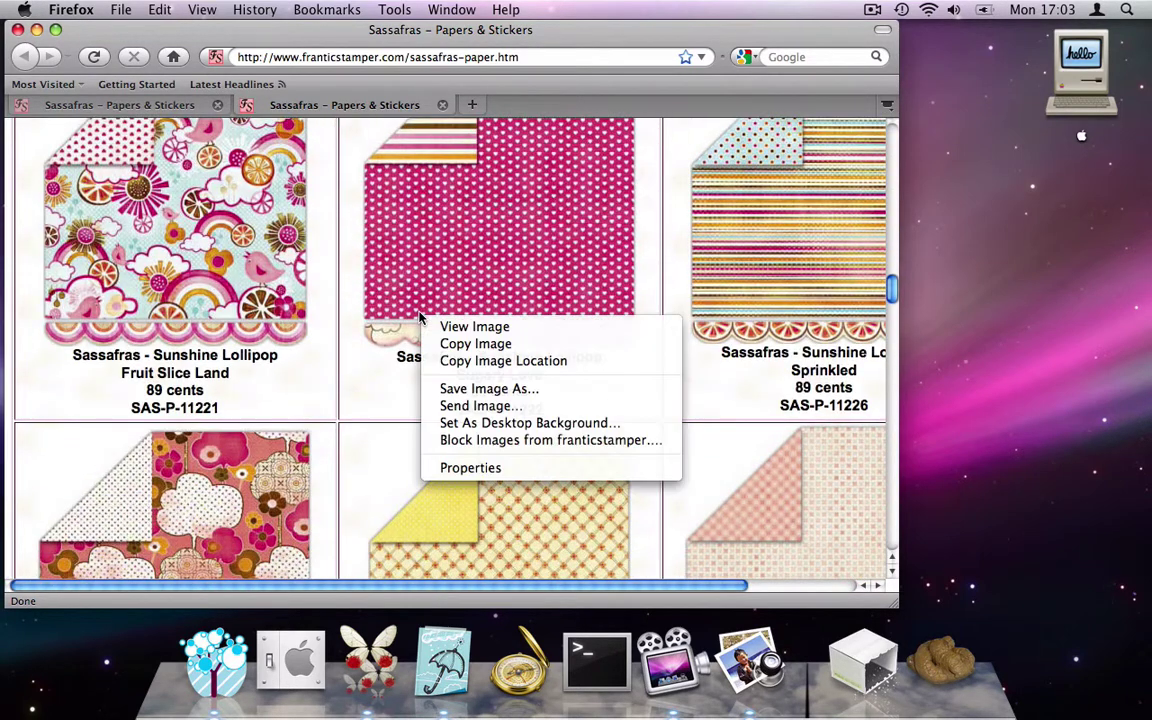
{"action": "left_click", "coordinate": [482, 389]}
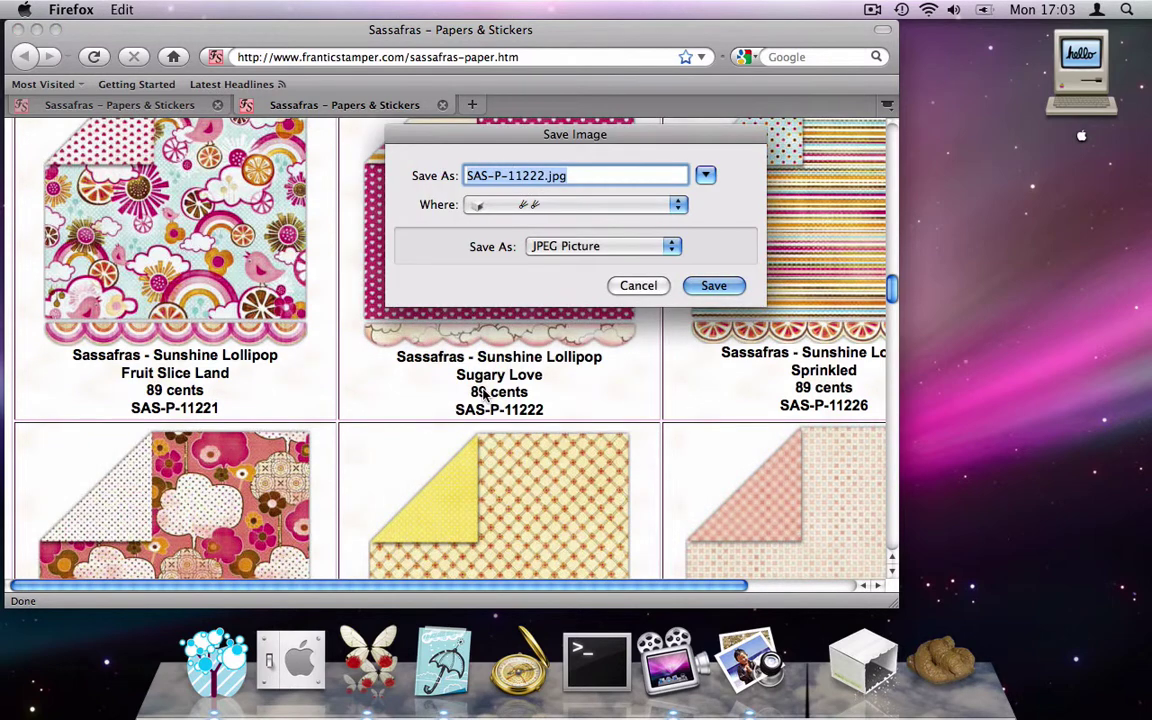
{"action": "key", "text": "Left"}
{"action": "key", "text": "Right"}
{"action": "key", "text": "Return"}
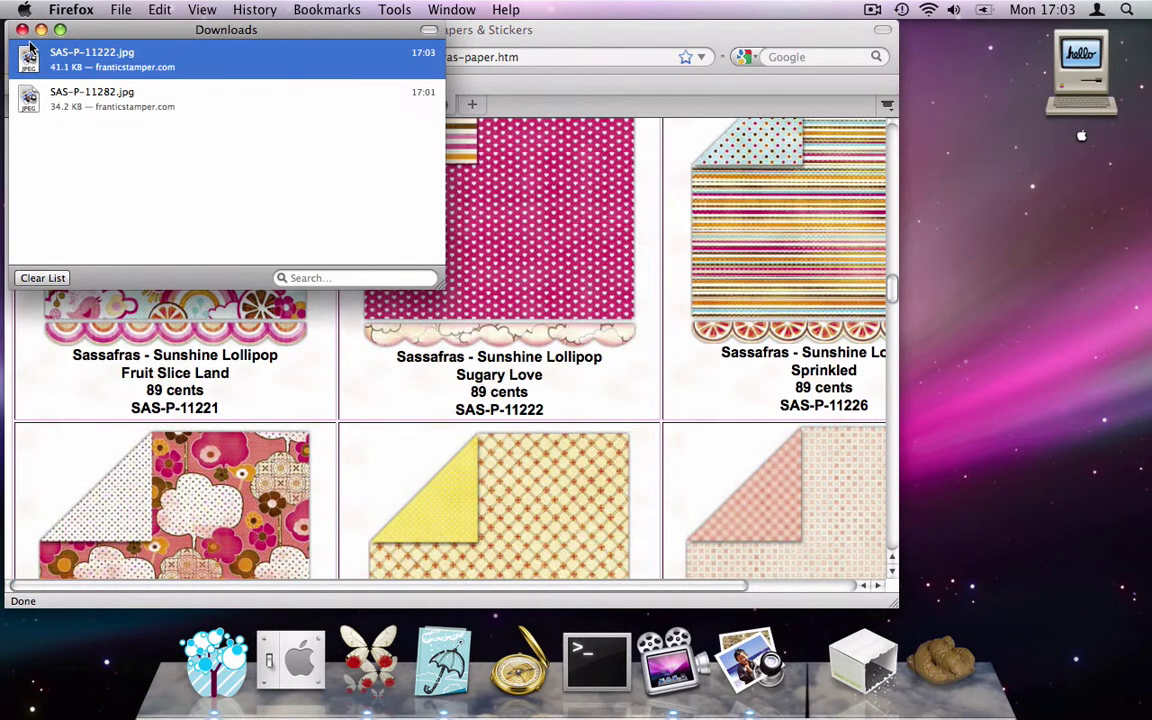
Step: Close the Downloads window and search Spotlight for "paper"
{"action": "left_click", "coordinate": [21, 31]}
{"action": "scroll", "coordinate": [160, 236], "scroll_direction": "up", "scroll_amount": 10}
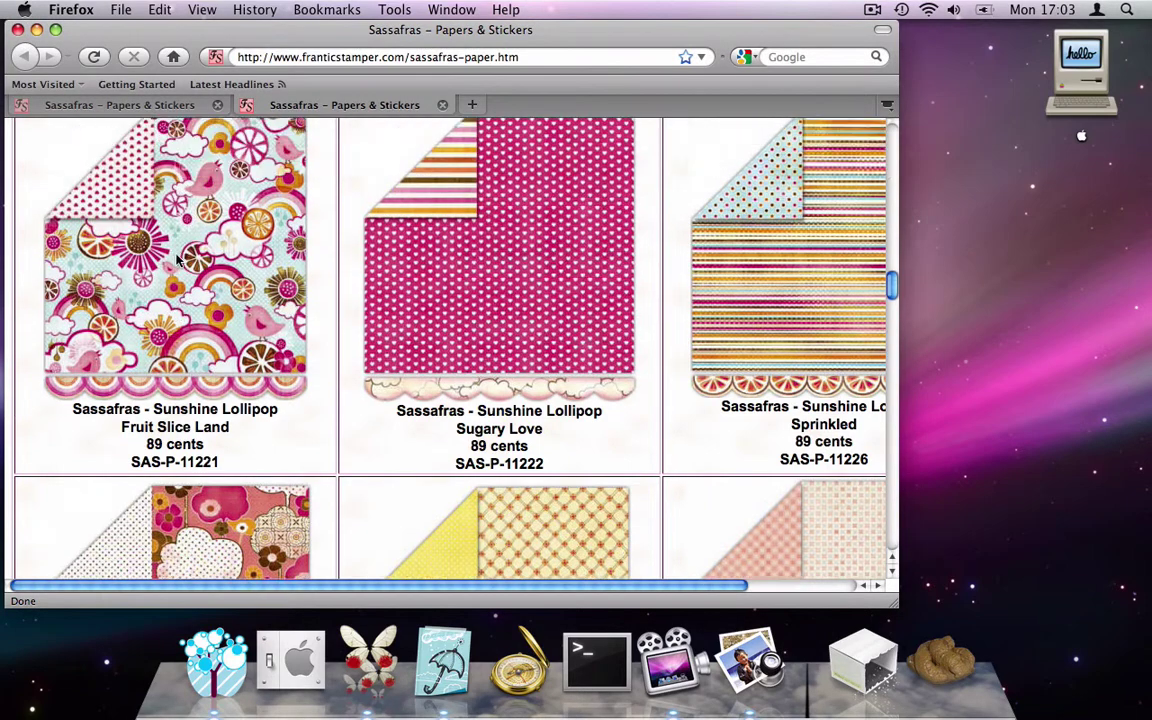
{"action": "key", "text": "super+space"}
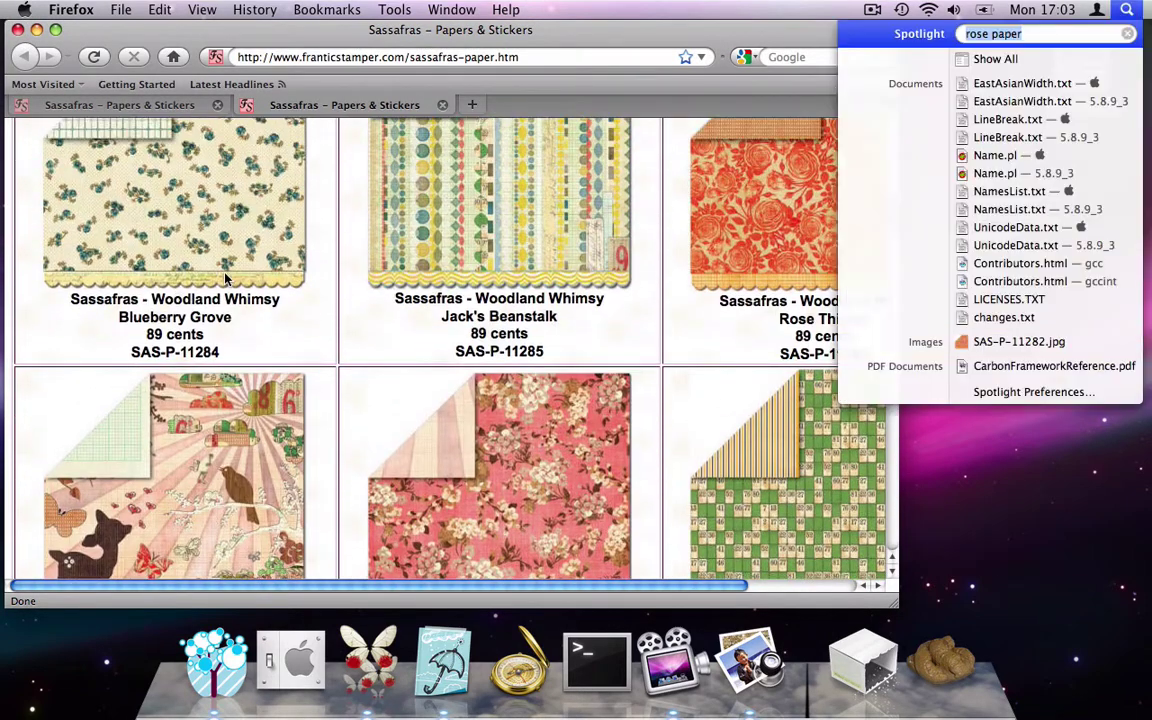
{"action": "type", "text": "paper"}
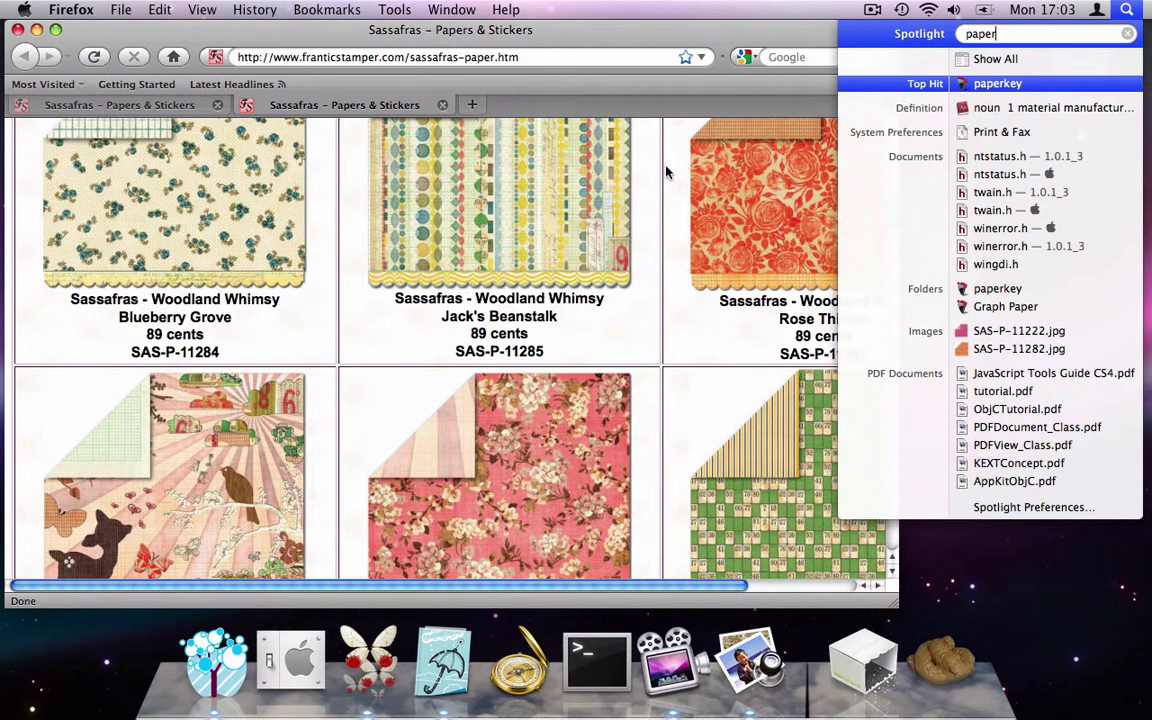
Step: Open the SAS-P-11222.jpg image from the Spotlight results
{"action": "key", "text": "Down"}
{"action": "key", "text": "Down"}
{"action": "key", "text": "Down"}
{"action": "key", "text": "Down"}
{"action": "key", "text": "Down"}
{"action": "key", "text": "Down"}
{"action": "key", "text": "Down"}
{"action": "key", "text": "Down"}
{"action": "key", "text": "Down"}
{"action": "key", "text": "Down"}
{"action": "key", "text": "Down"}
{"action": "key", "text": "Down"}
{"action": "key", "text": "Down"}
{"action": "key", "text": "Return"}
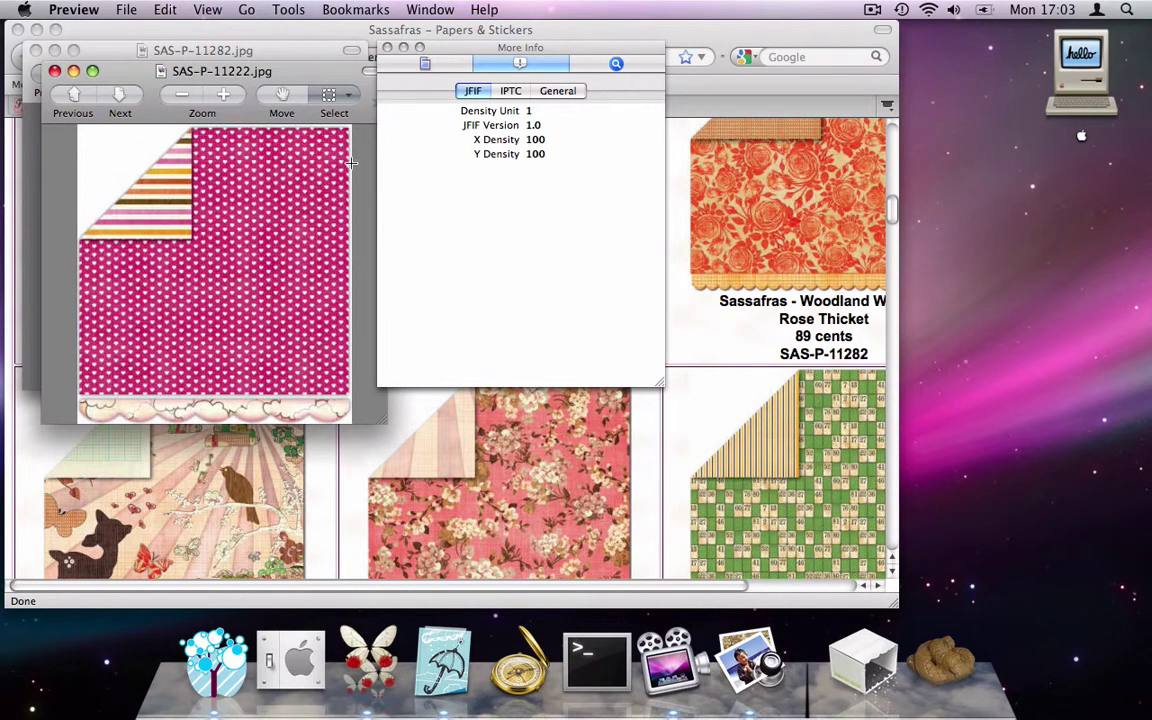
Step: Display the IPTC metadata of SAS-P-11222.jpg in an enlarged info window and examine its Headline and Subject Reference entries
{"action": "left_click", "coordinate": [510, 91]}
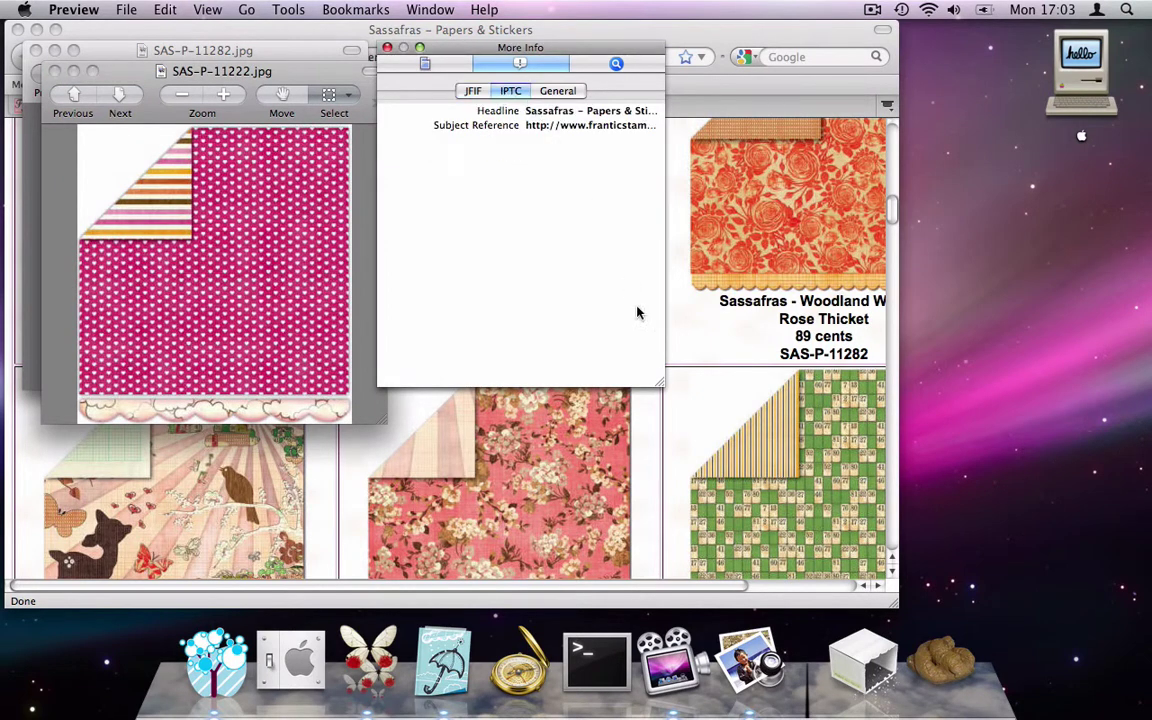
{"action": "left_click_drag", "start_coordinate": [660, 387], "coordinate": [905, 440]}
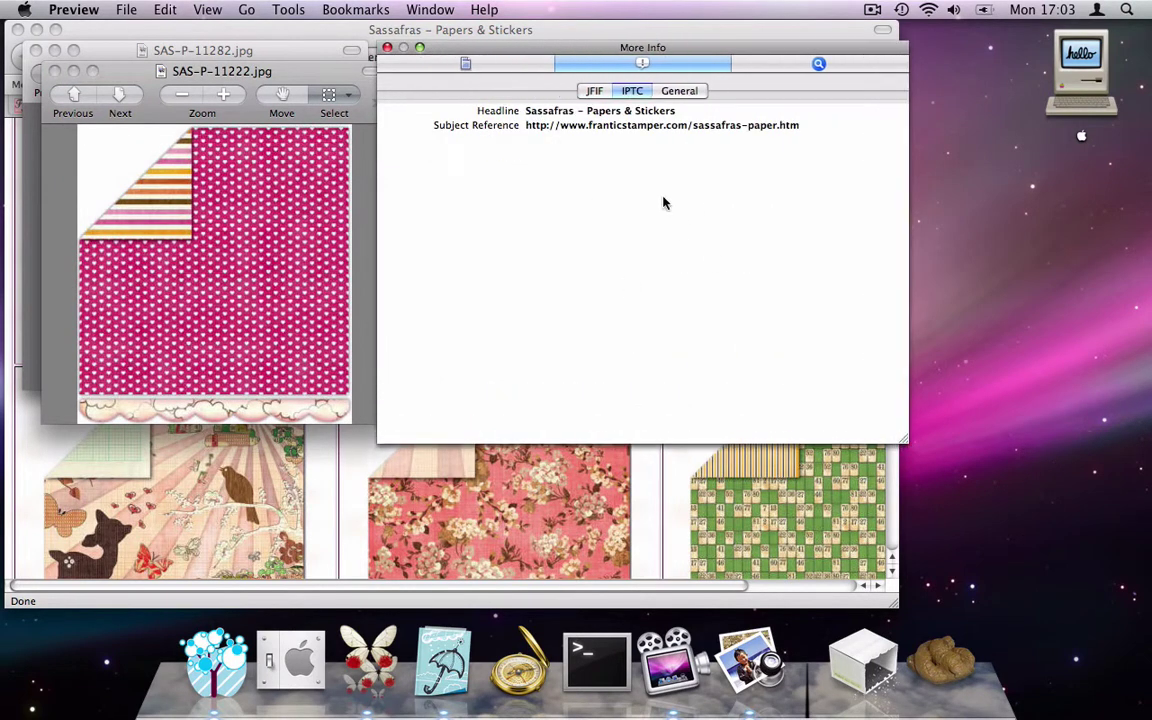
{"action": "left_click", "coordinate": [577, 112]}
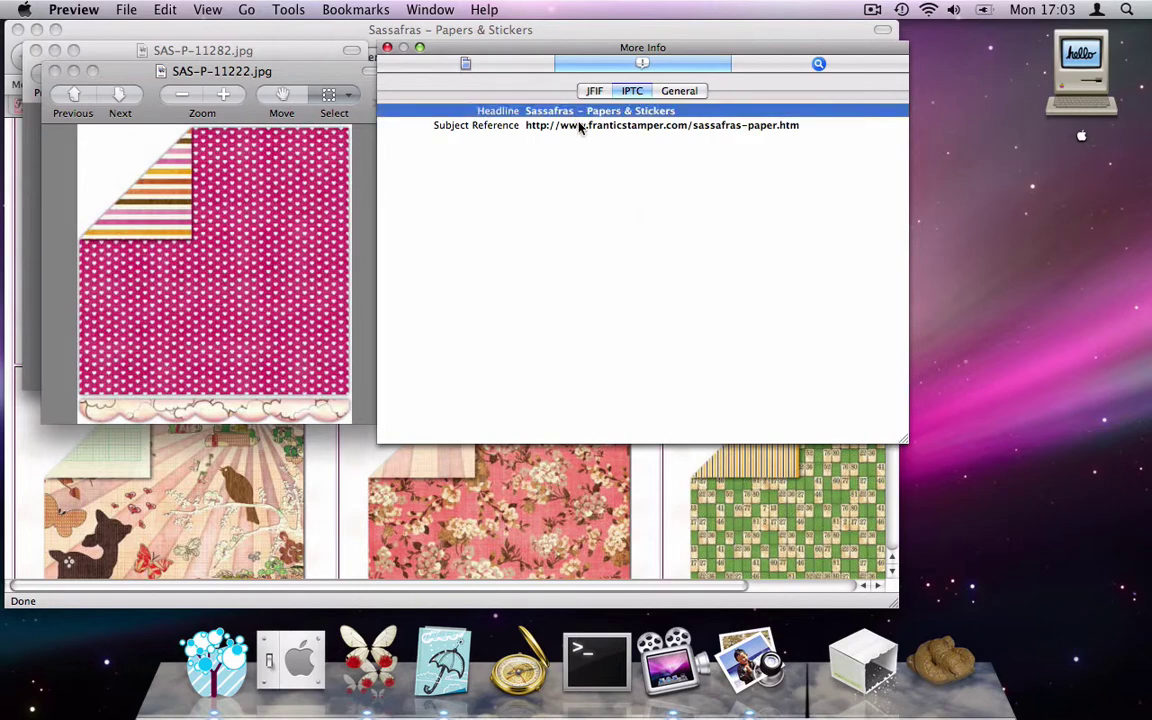
{"action": "left_click", "coordinate": [579, 126]}
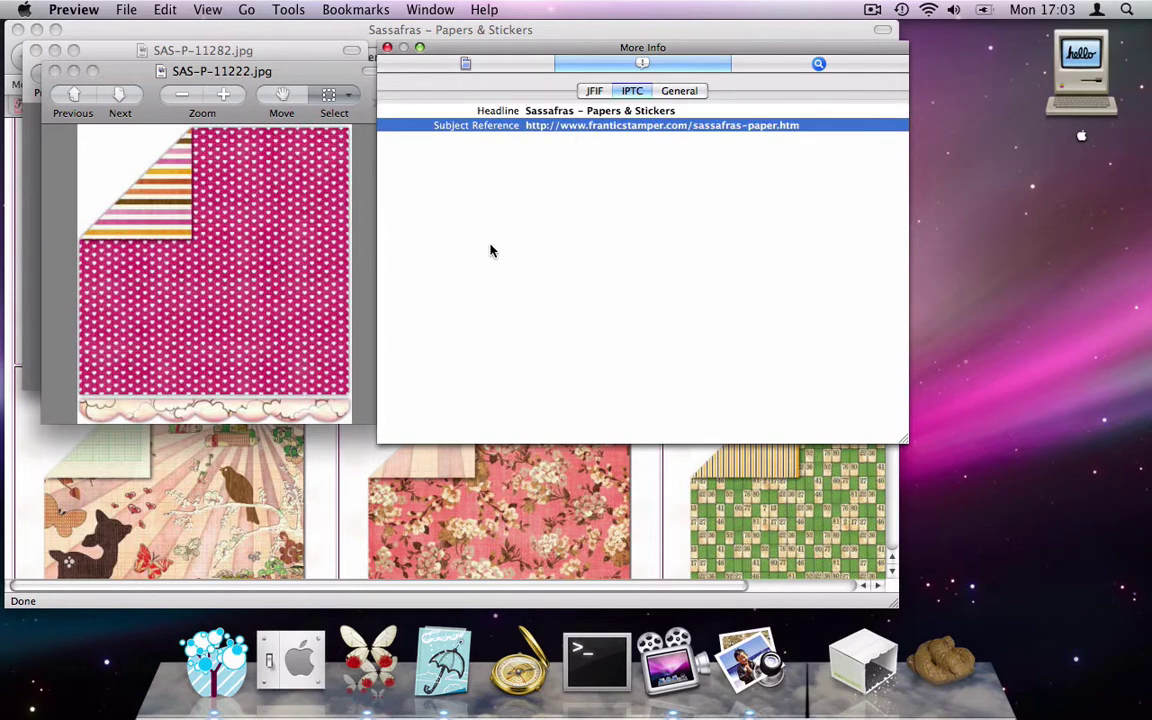
Step: Return to the Sassafras page in Firefox and highlight the full description of the Fawnd of You, Too Bouquet of Bliss paper
{"action": "left_click", "coordinate": [458, 445]}
{"action": "scroll", "coordinate": [458, 445], "scroll_direction": "down", "scroll_amount": 2}
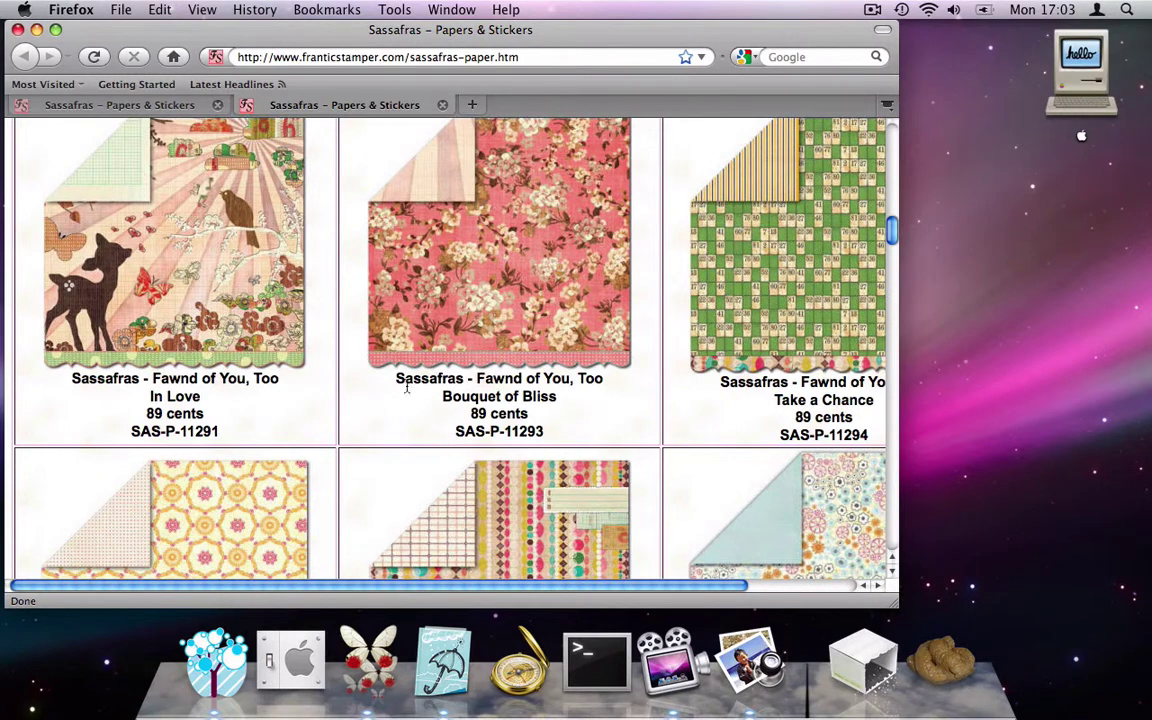
{"action": "left_click_drag", "start_coordinate": [395, 378], "coordinate": [551, 441]}
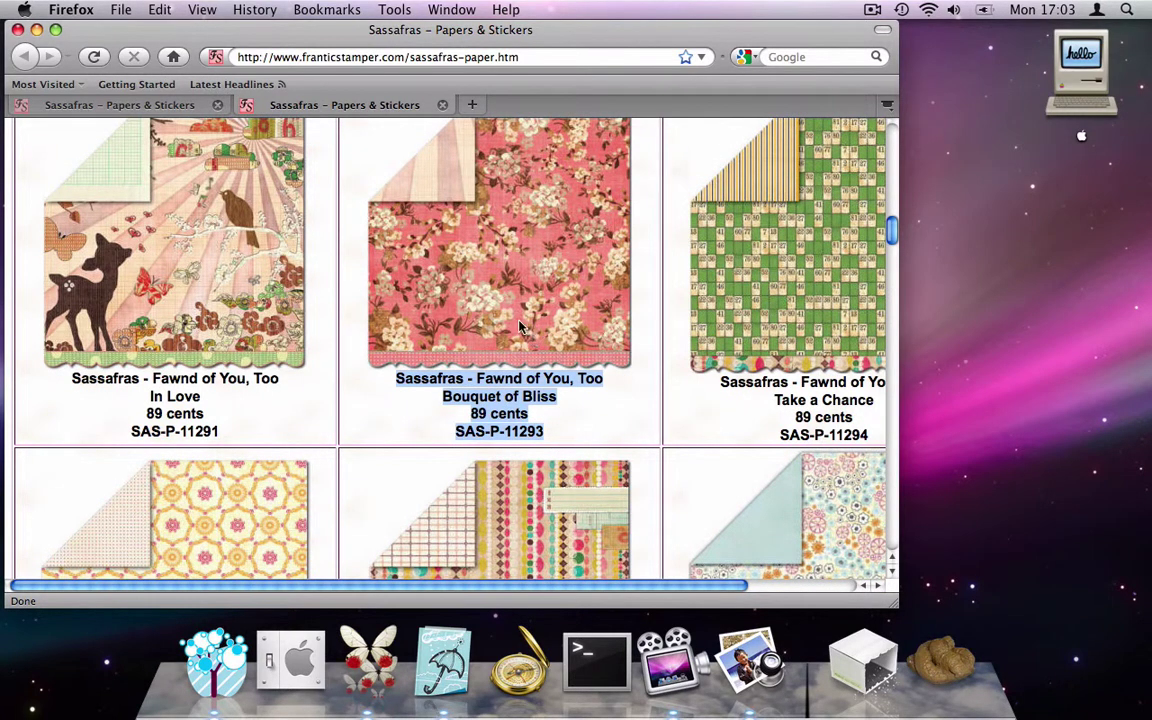
Step: Switch back to Preview and select the Headline entry in the IPTC metadata of SAS-P-11222.jpg
{"action": "key", "text": "super+Tab"}
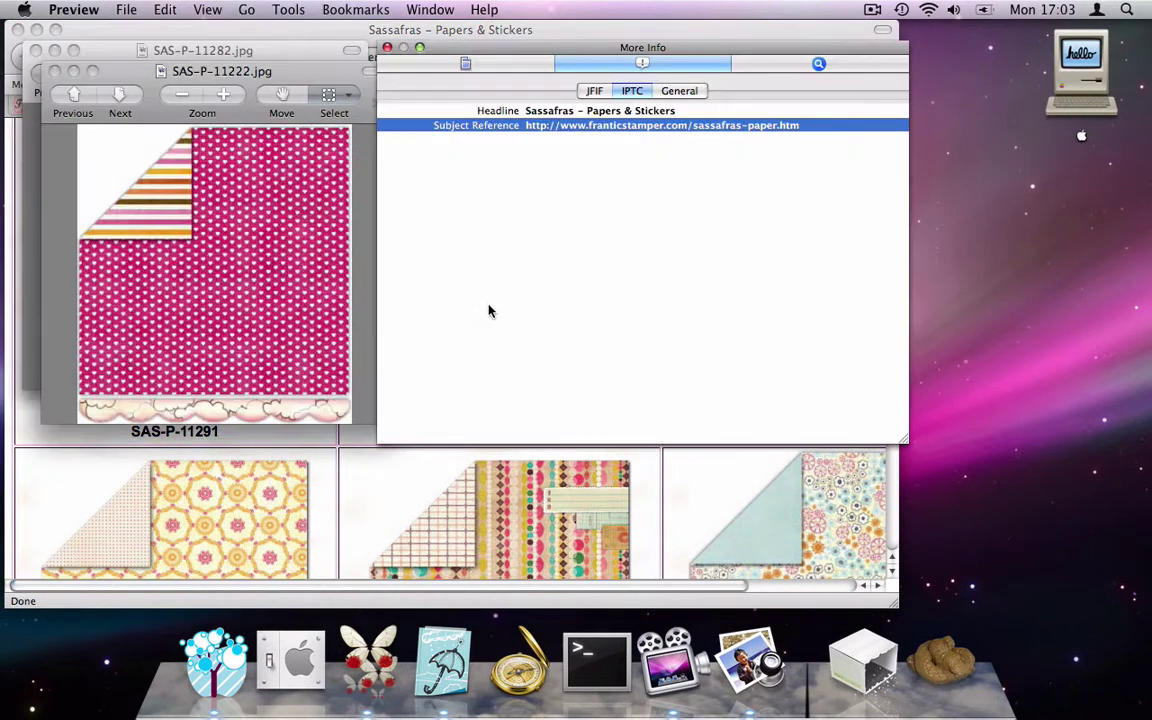
{"action": "left_click", "coordinate": [537, 188]}
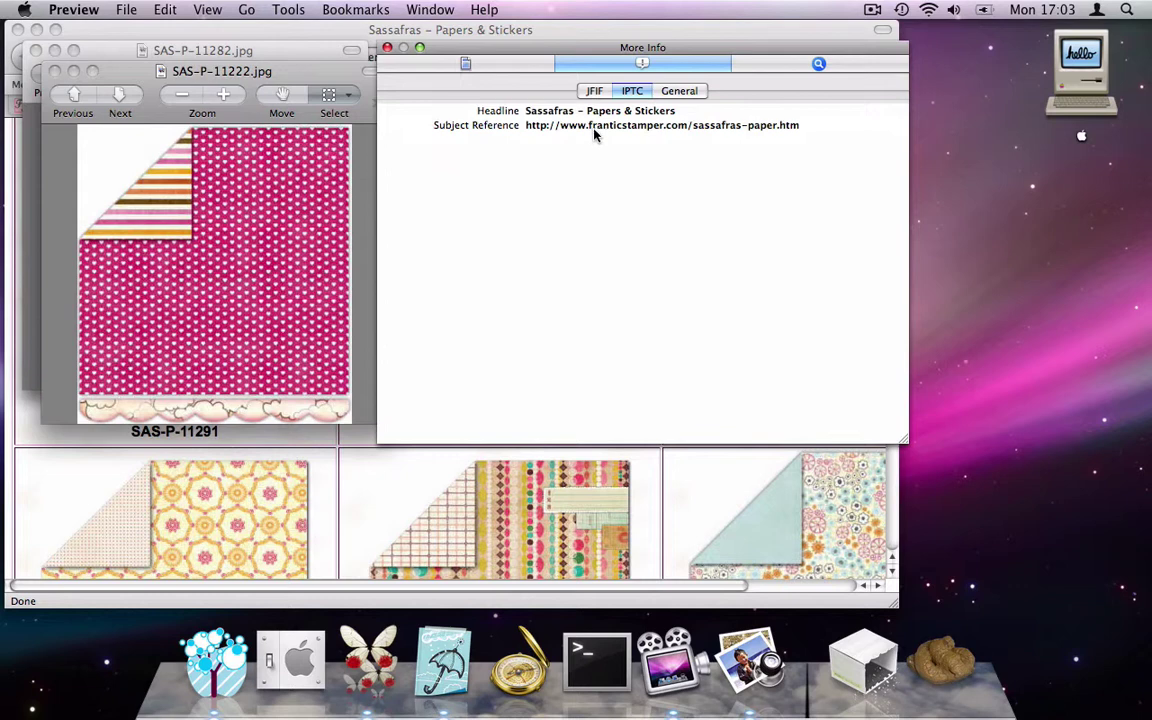
{"action": "left_click", "coordinate": [535, 112]}
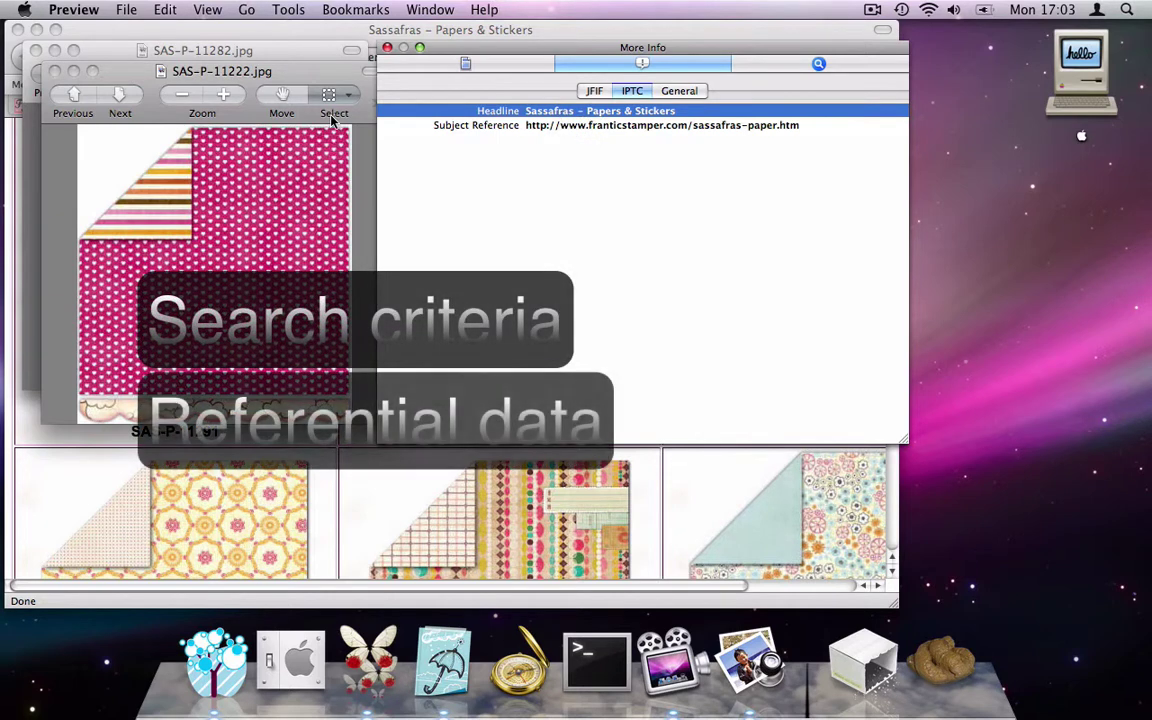
Step: Bring SAS-P-11282.jpg to the front and examine its Caption / Abstract and Subject Reference entries for comparison
{"action": "left_click", "coordinate": [215, 48]}
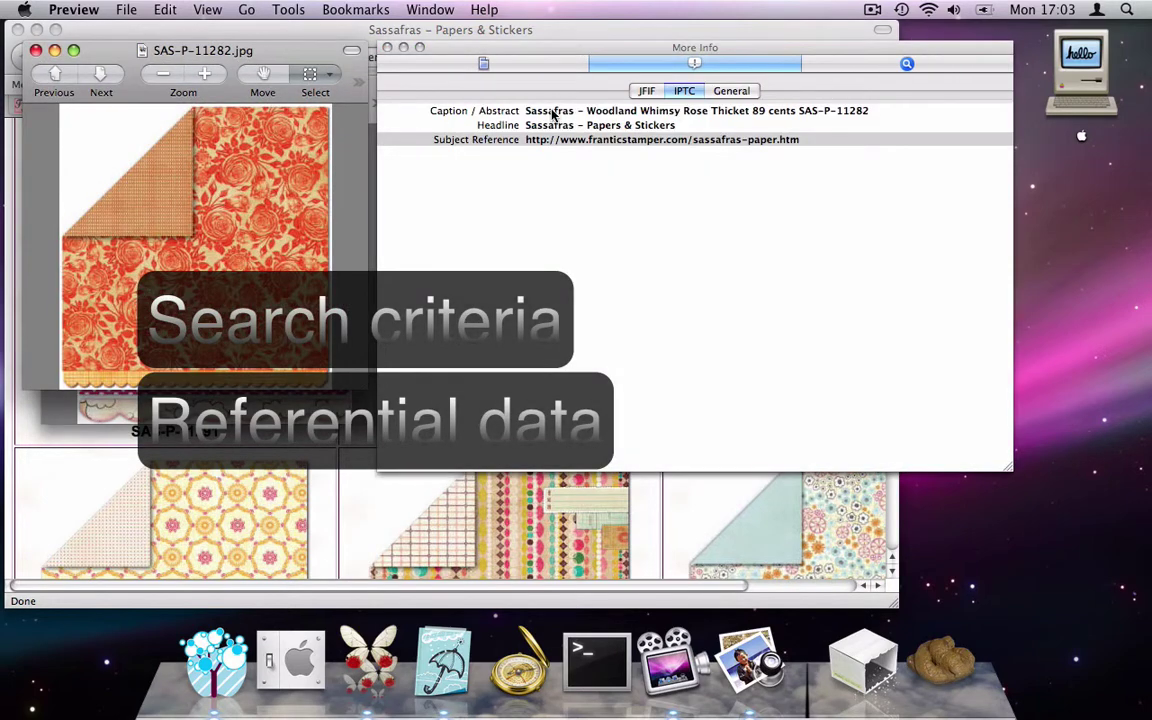
{"action": "left_click", "coordinate": [550, 114]}
{"action": "left_click", "coordinate": [555, 113]}
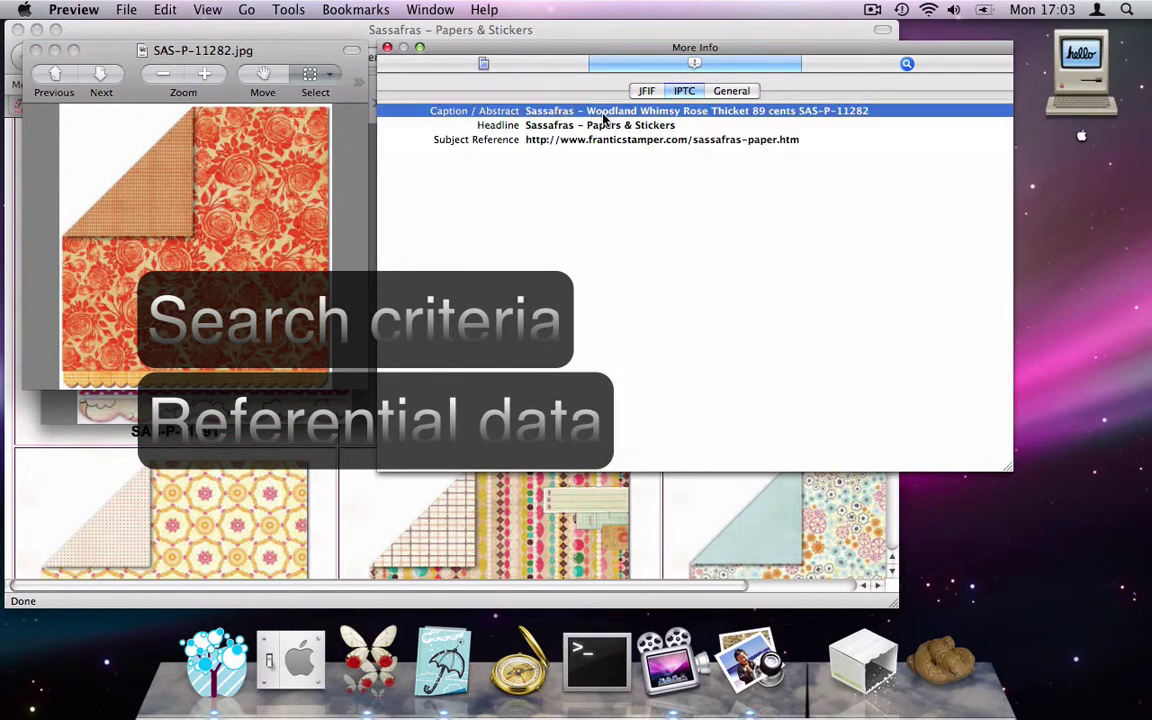
{"action": "left_click", "coordinate": [555, 142]}
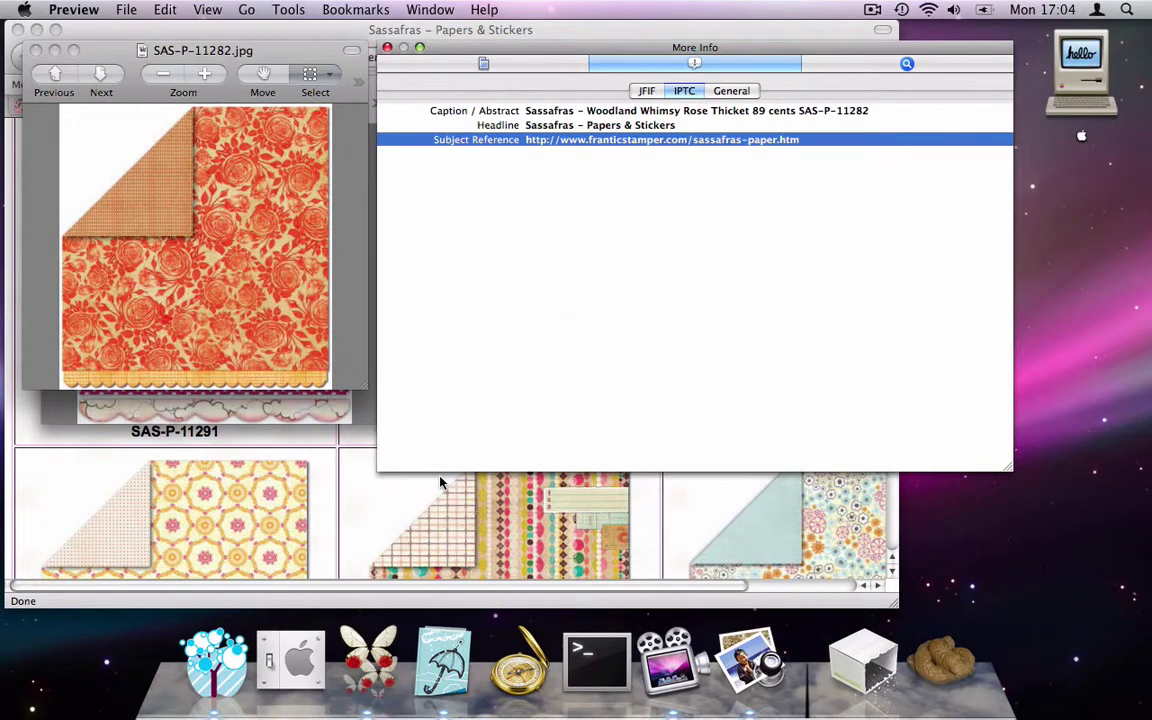
Step: Return to the Sassafras page in Firefox and clear the highlight from the Bouquet of Bliss description
{"action": "left_click", "coordinate": [442, 481]}
{"action": "left_click", "coordinate": [587, 413]}
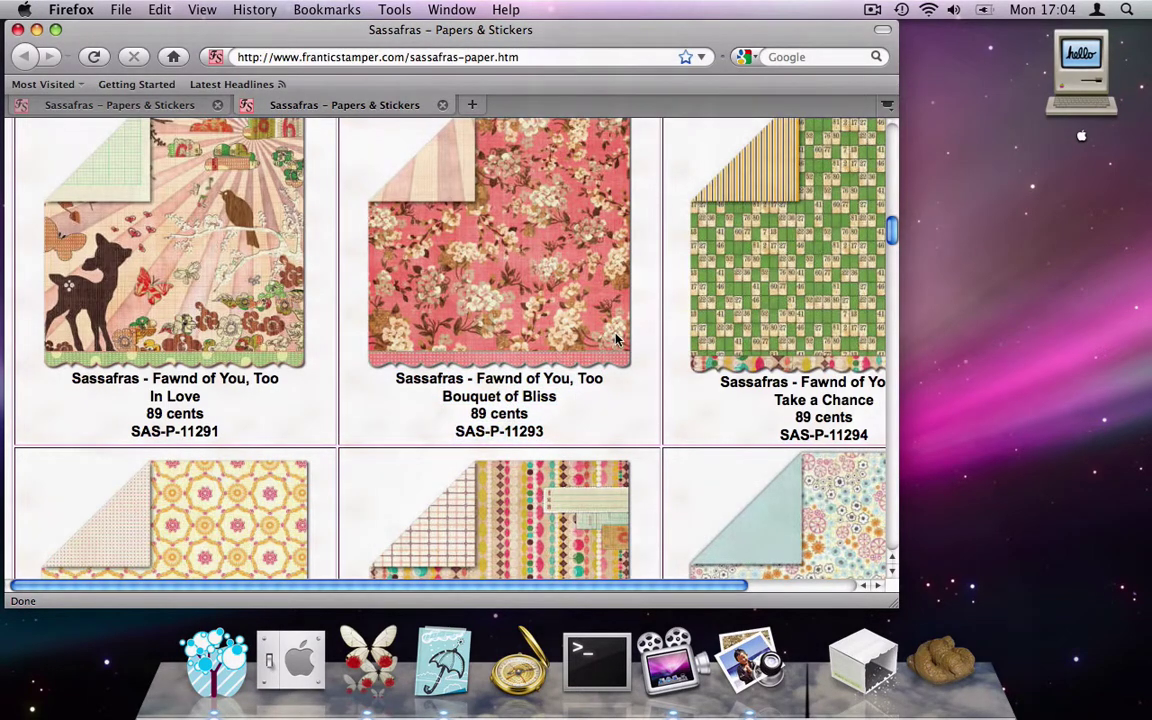